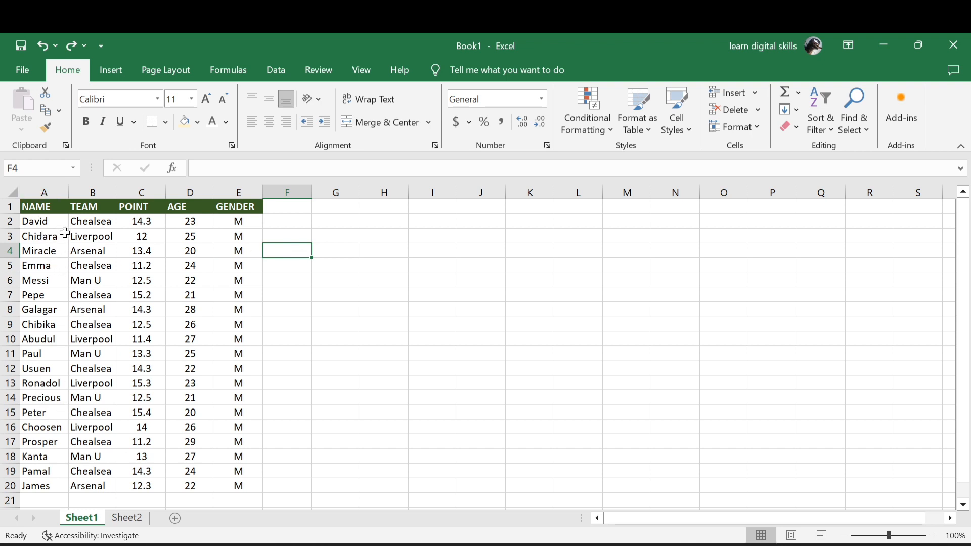
Try to sort from A to Z with only the empty cell G8 outside the table selected.
{"action": "left_click", "coordinate": [39, 223]}
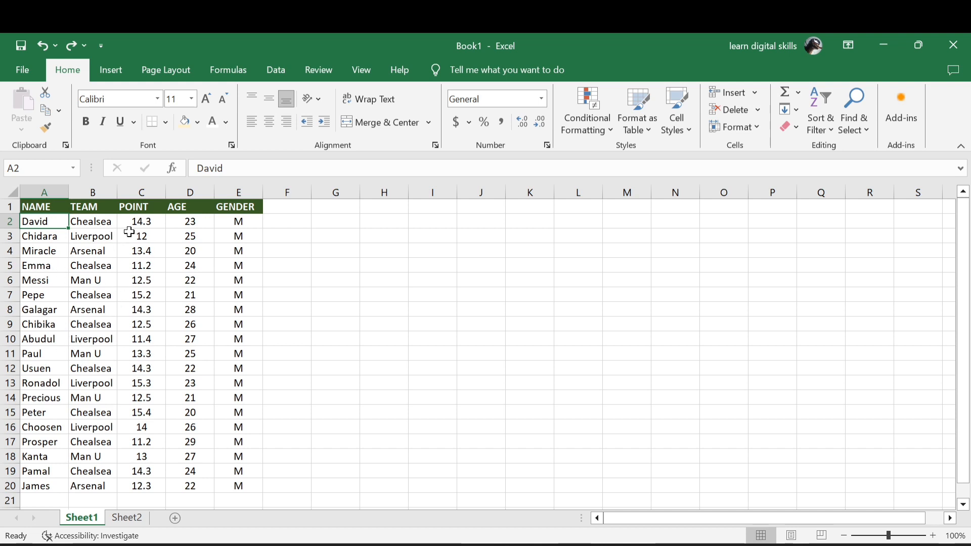
{"action": "left_click", "coordinate": [318, 312]}
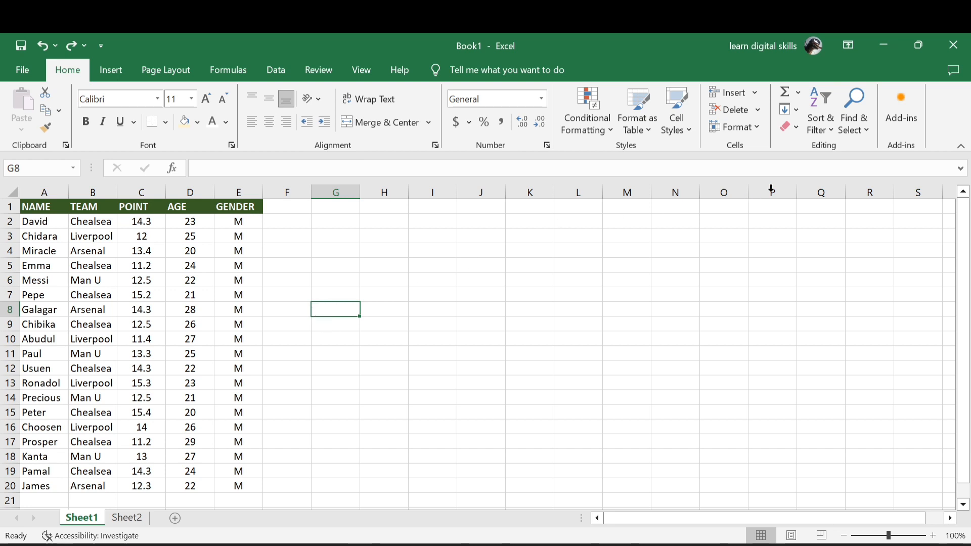
{"action": "left_click", "coordinate": [823, 105]}
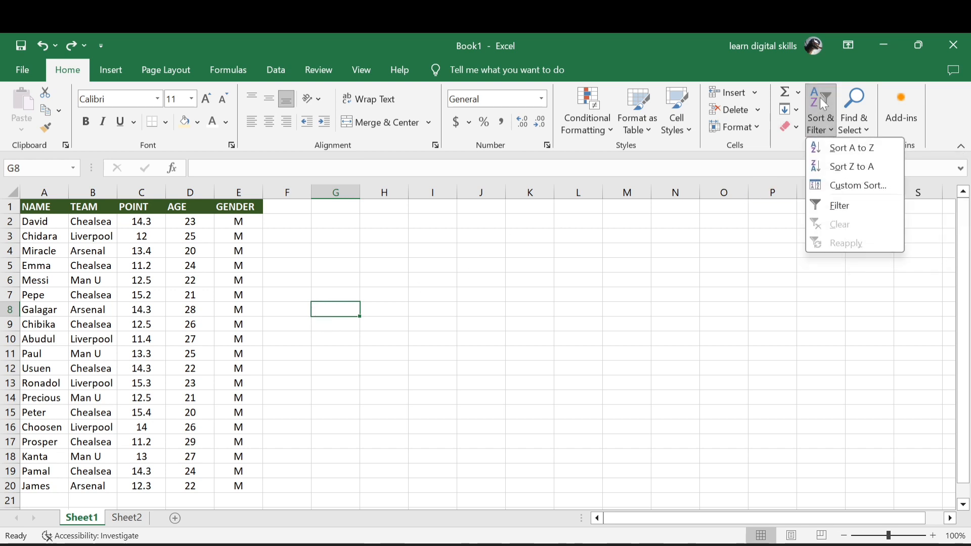
{"action": "left_click", "coordinate": [858, 149]}
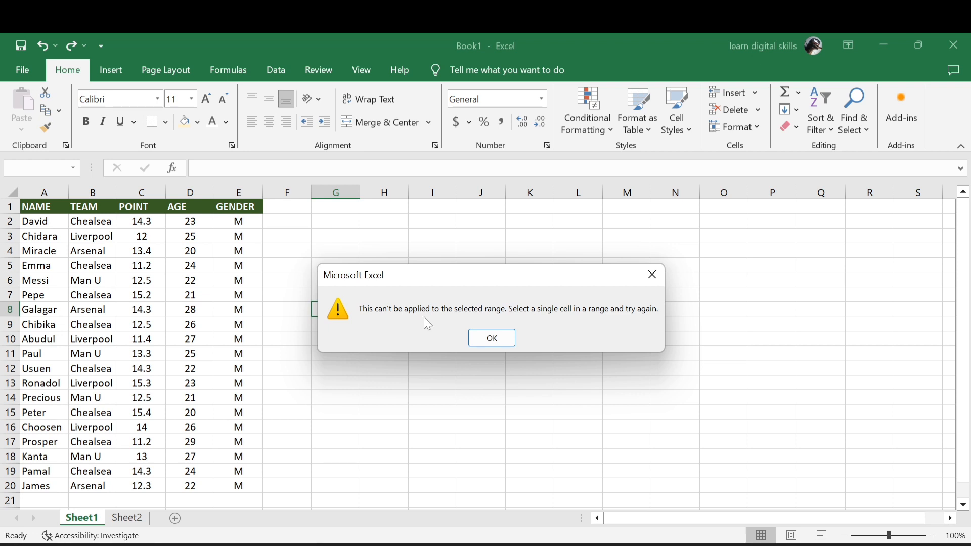
{"action": "left_click", "coordinate": [494, 338]}
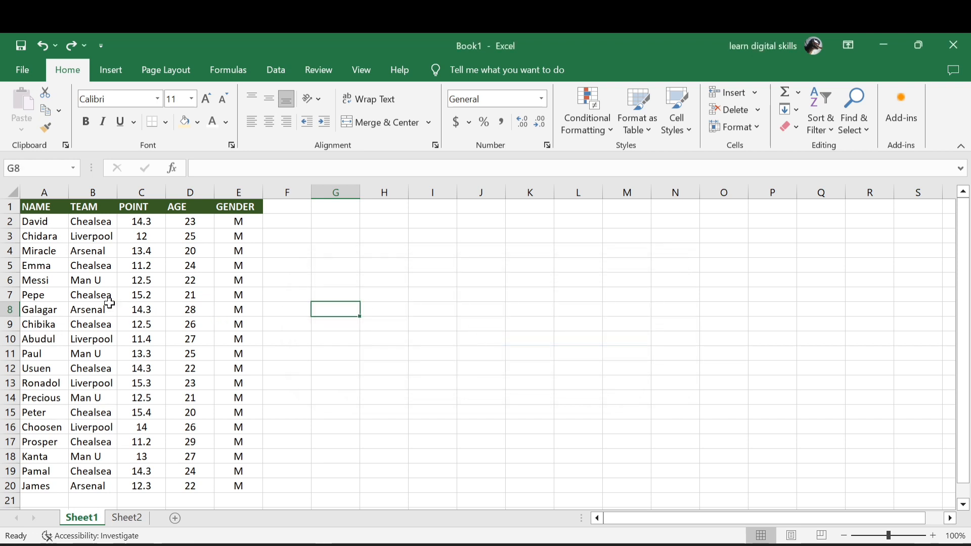
Sort the whole table by the NAME column from A to Z.
{"action": "left_click", "coordinate": [50, 252]}
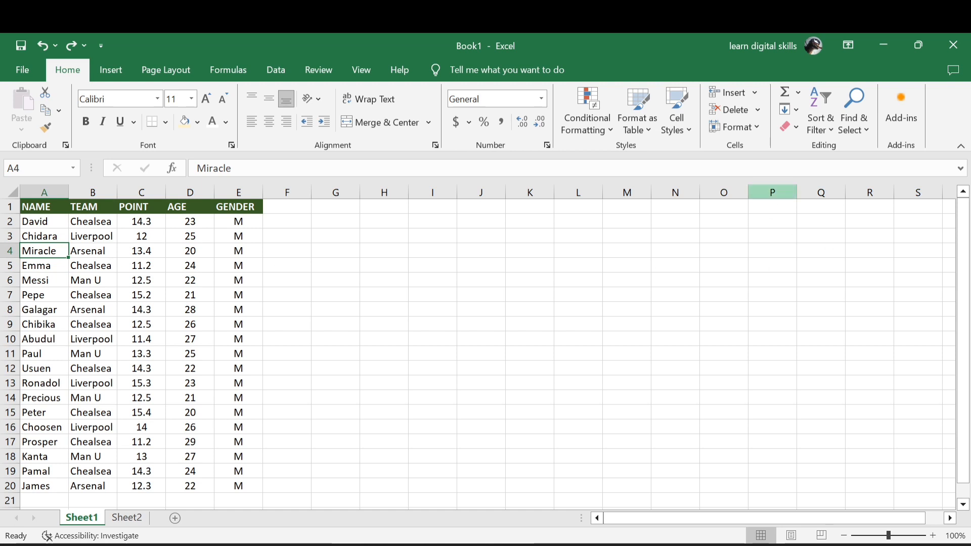
{"action": "left_click", "coordinate": [819, 106]}
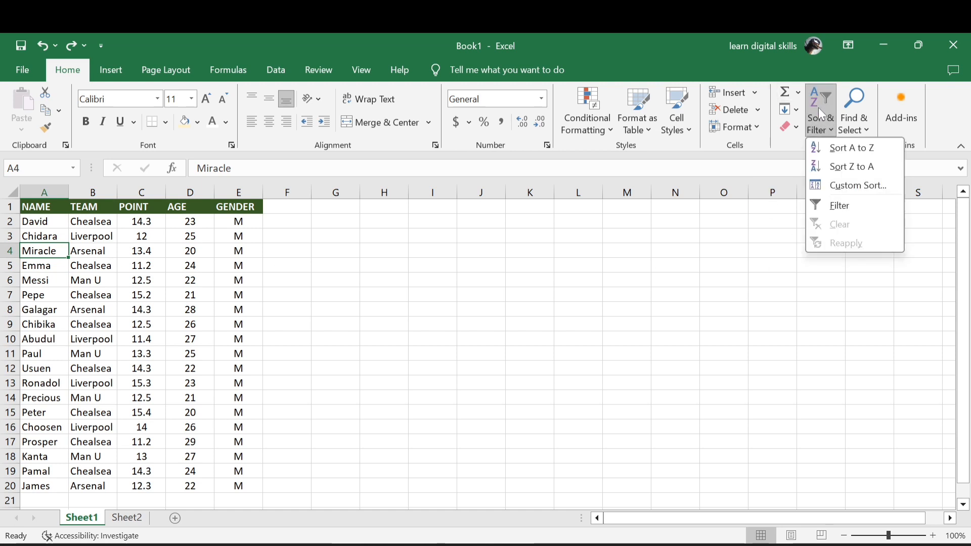
{"action": "left_click", "coordinate": [845, 150]}
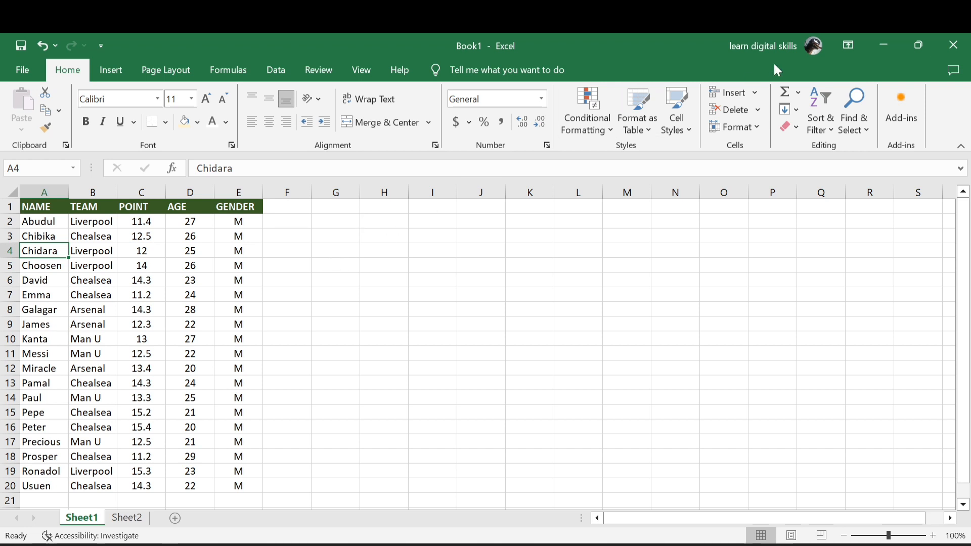
Reverse the table order by sorting the NAME column from Z to A.
{"action": "left_click", "coordinate": [820, 108]}
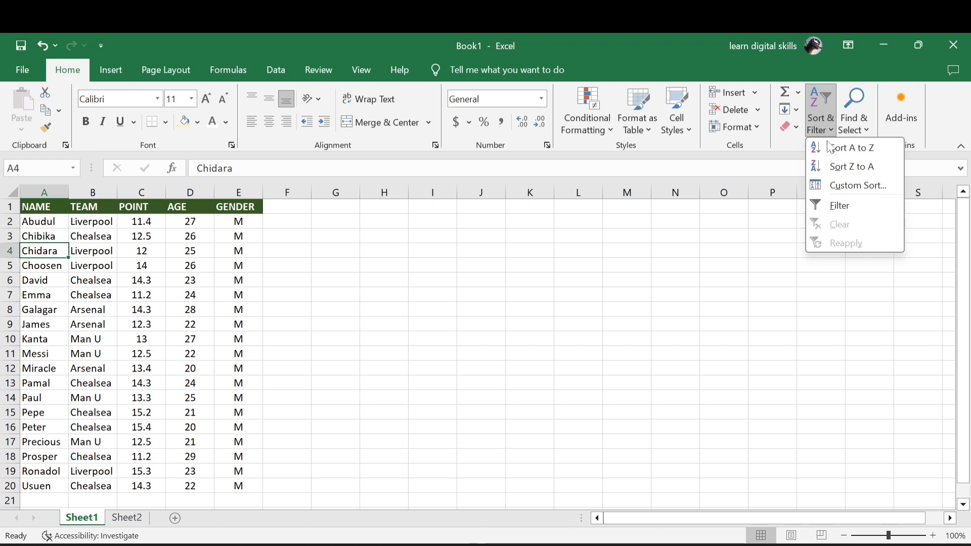
{"action": "left_click", "coordinate": [855, 174]}
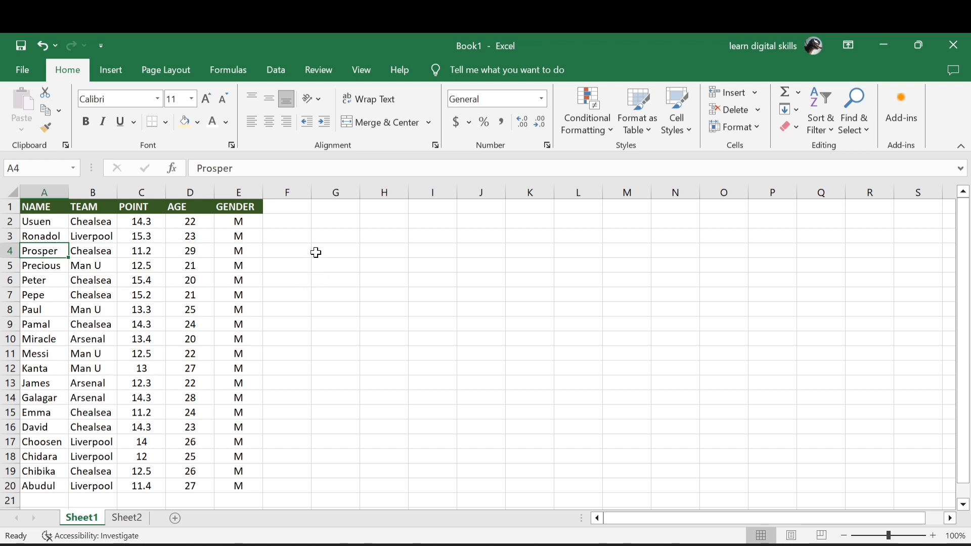
{"action": "left_click", "coordinate": [327, 221]}
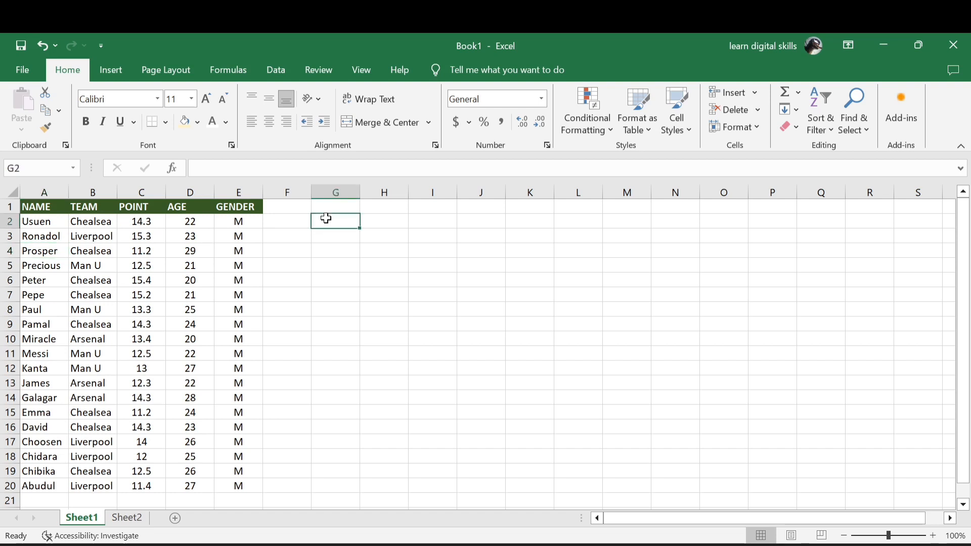
Copy the names in A3:A9 and paste them directly beside the table, starting at F2.
{"action": "left_click_drag", "start_coordinate": [46, 236], "coordinate": [40, 326]}
{"action": "key", "text": "ctrl+c"}
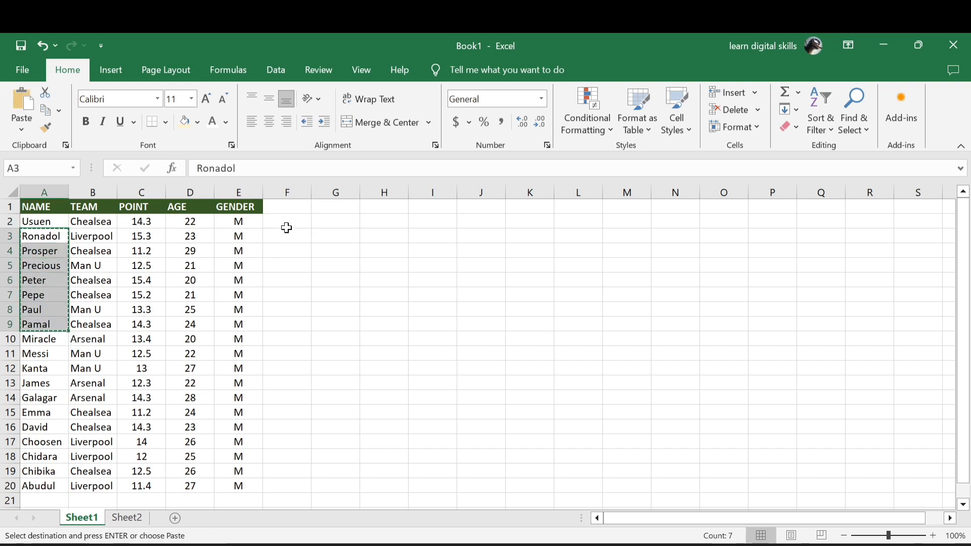
{"action": "left_click_drag", "start_coordinate": [282, 218], "coordinate": [282, 328]}
{"action": "key", "text": "ctrl+v"}
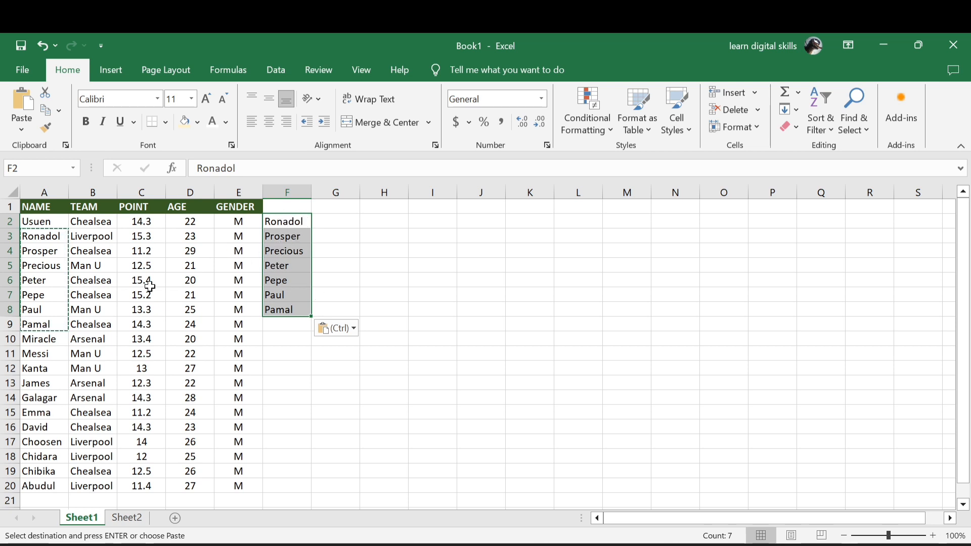
Sort the data by the TEAM column from A to Z, and undo that sort.
{"action": "left_click", "coordinate": [122, 285]}
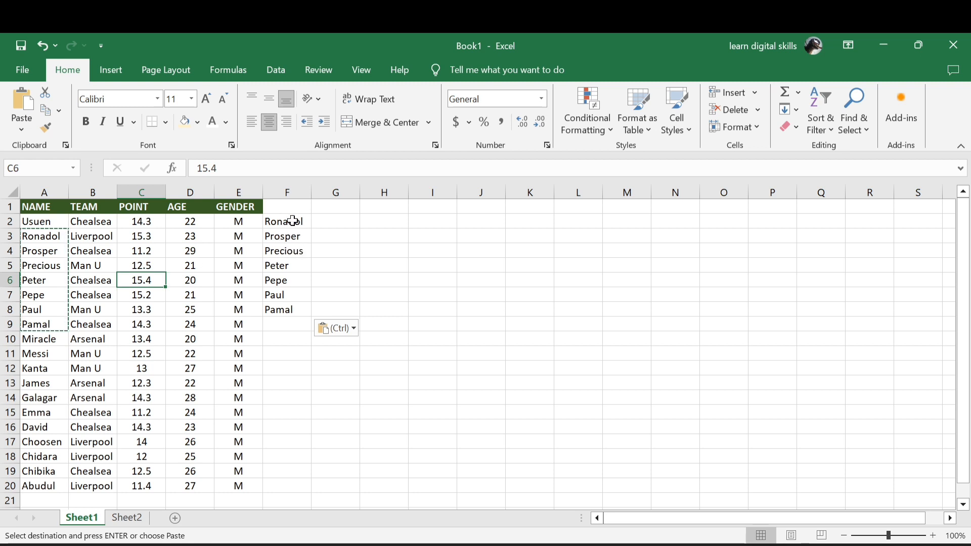
{"action": "left_click", "coordinate": [90, 238]}
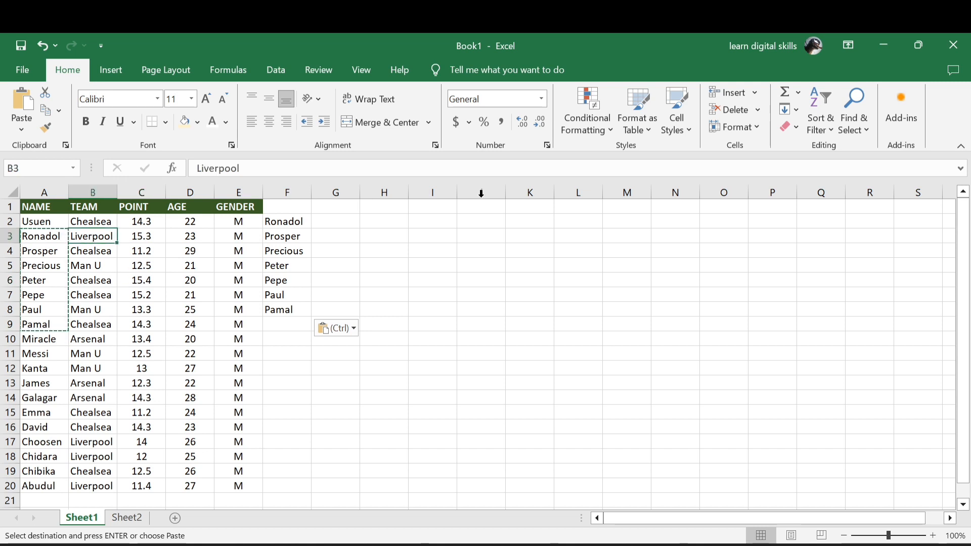
{"action": "left_click", "coordinate": [824, 104]}
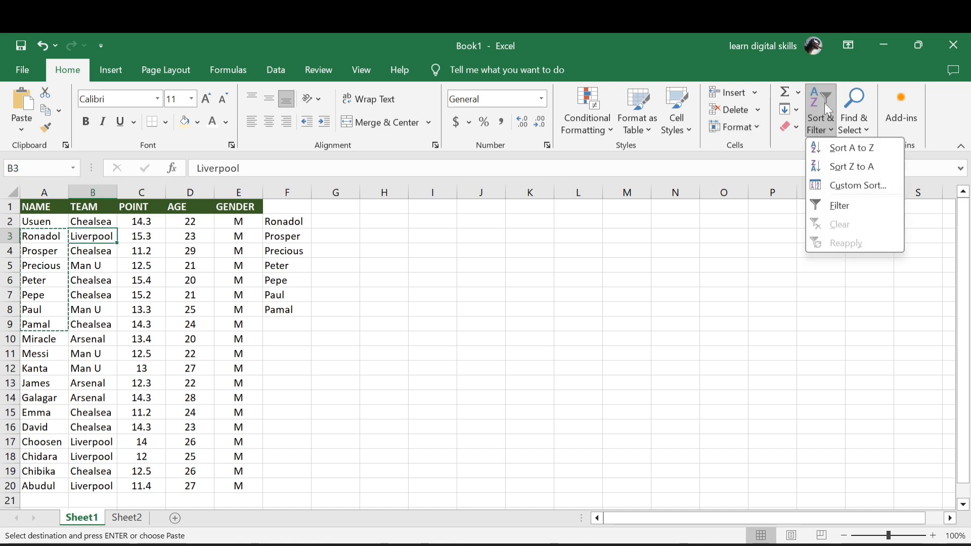
{"action": "left_click", "coordinate": [842, 147]}
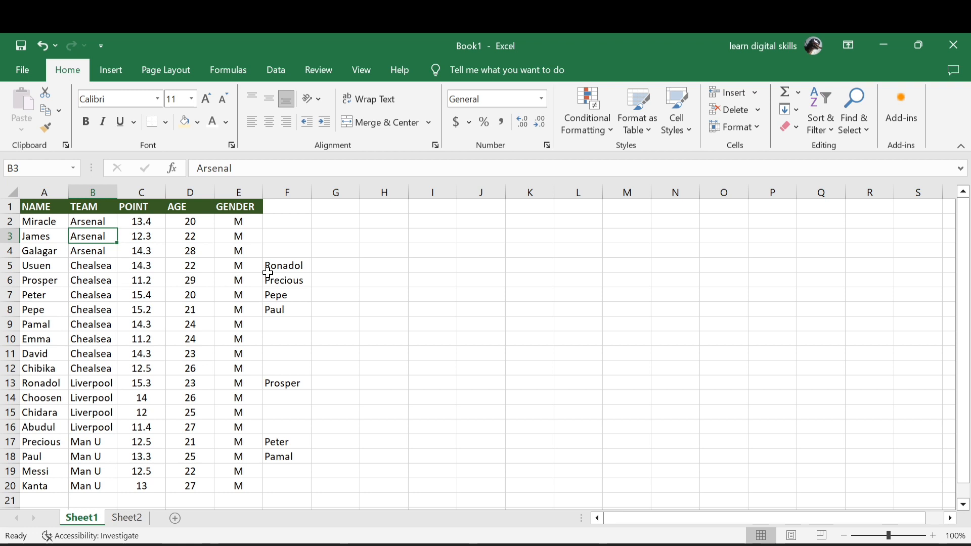
{"action": "key", "text": "ctrl+z"}
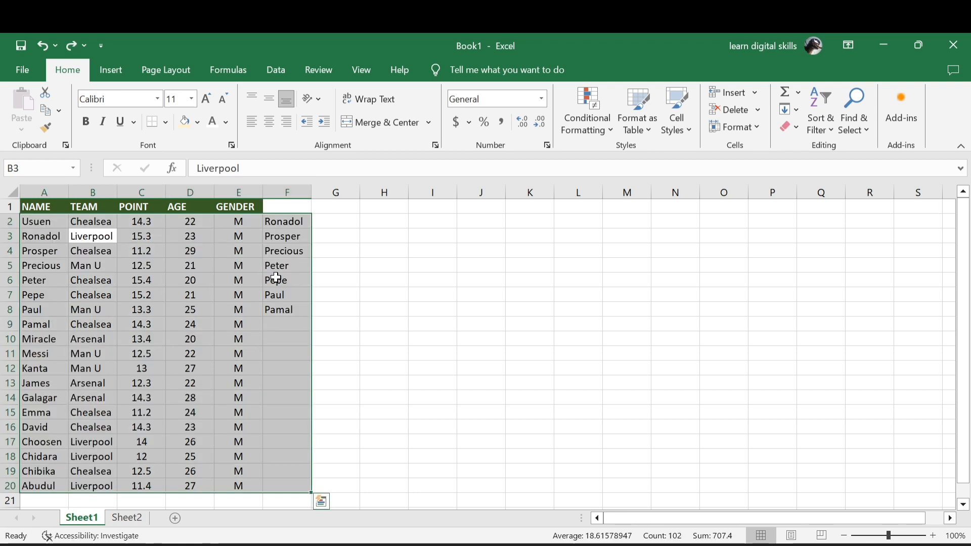
Move the pasted names from F2:F8 to G2:G8, leaving column F empty between them and the table.
{"action": "left_click", "coordinate": [277, 266]}
{"action": "left_click_drag", "start_coordinate": [286, 222], "coordinate": [286, 310]}
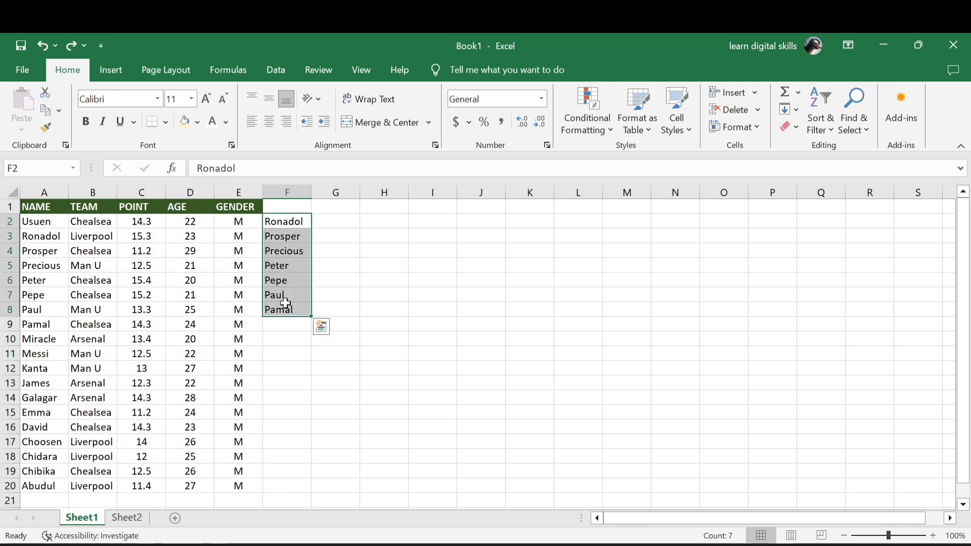
{"action": "key", "text": "ctrl+c"}
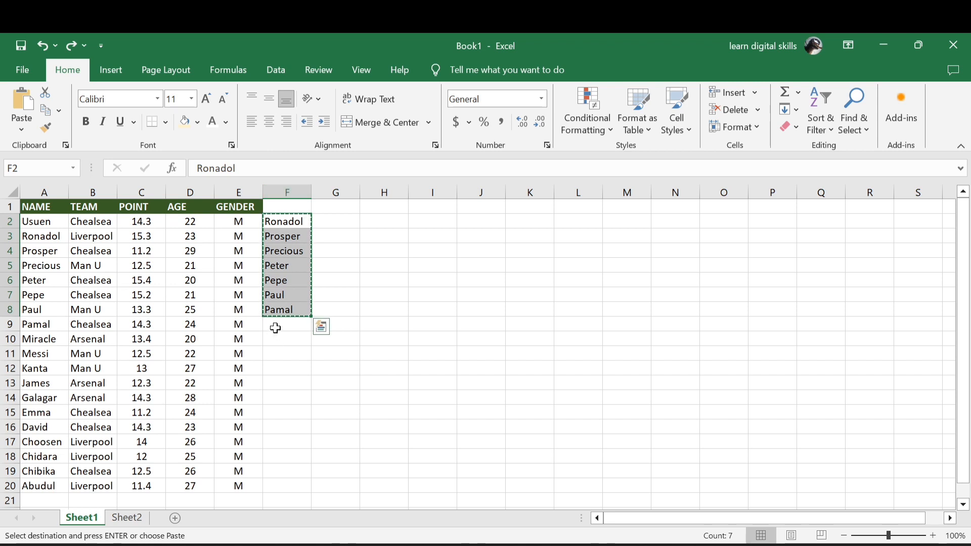
{"action": "left_click", "coordinate": [330, 223]}
{"action": "left_click_drag", "start_coordinate": [330, 223], "coordinate": [338, 321]}
{"action": "key", "text": "Return"}
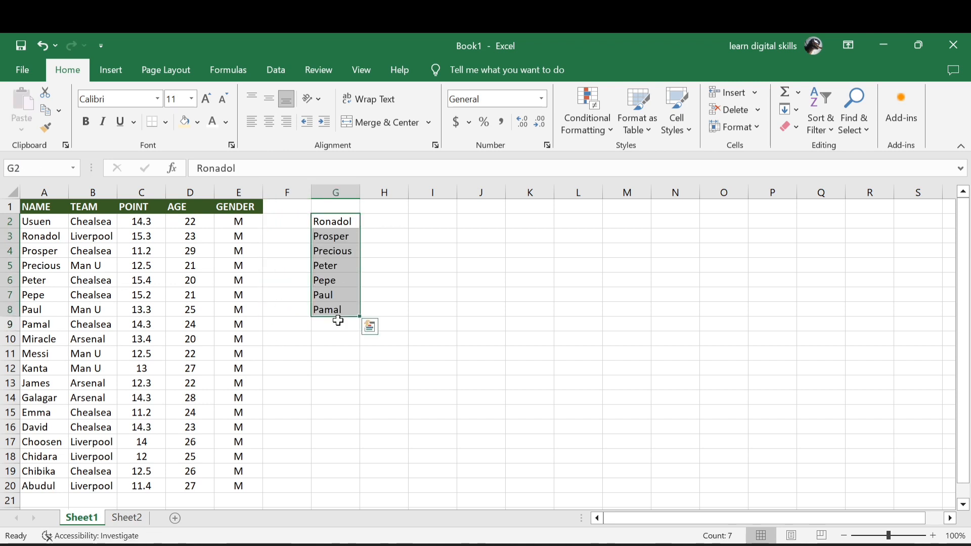
{"action": "key", "text": "ctrl+q"}
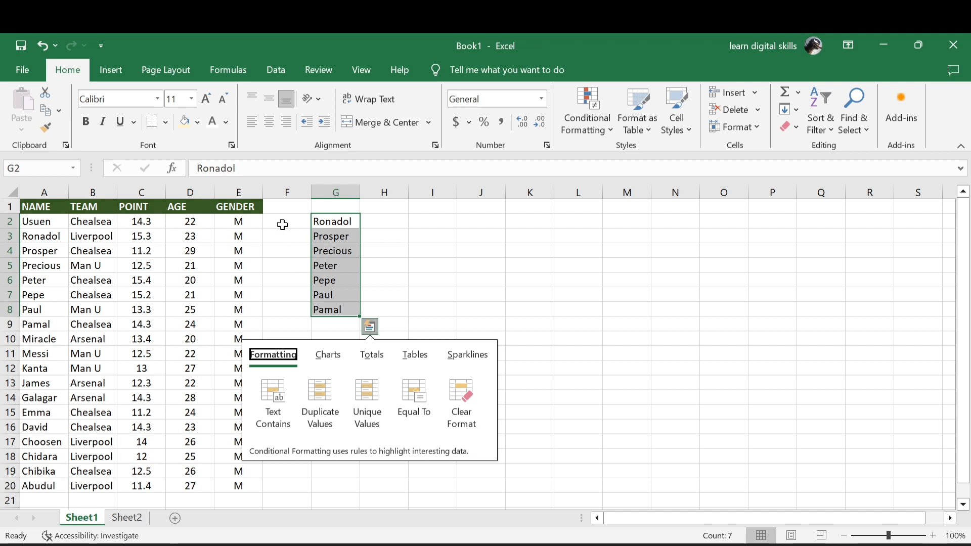
{"action": "left_click", "coordinate": [282, 224]}
Sort the table by the AGE column from smallest to largest.
{"action": "left_click", "coordinate": [177, 249]}
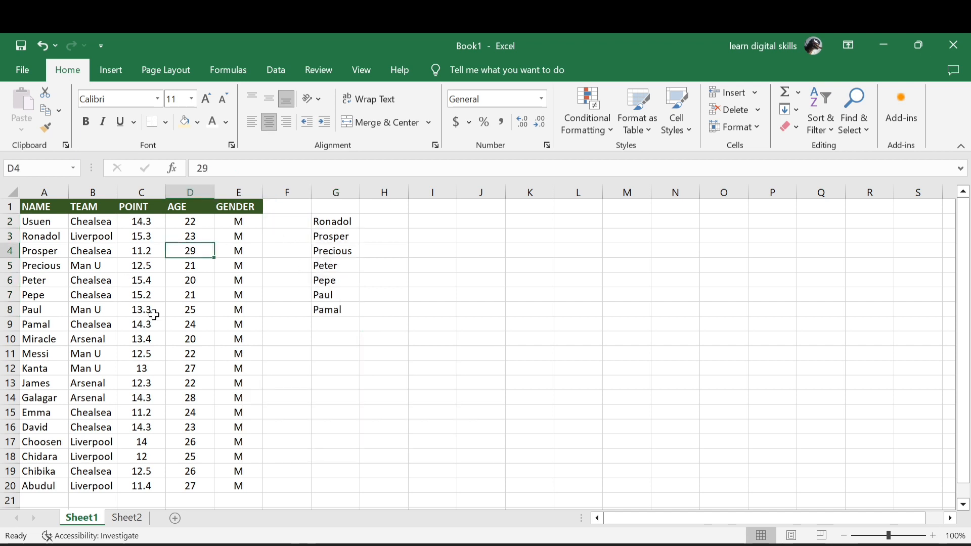
{"action": "left_click", "coordinate": [818, 108]}
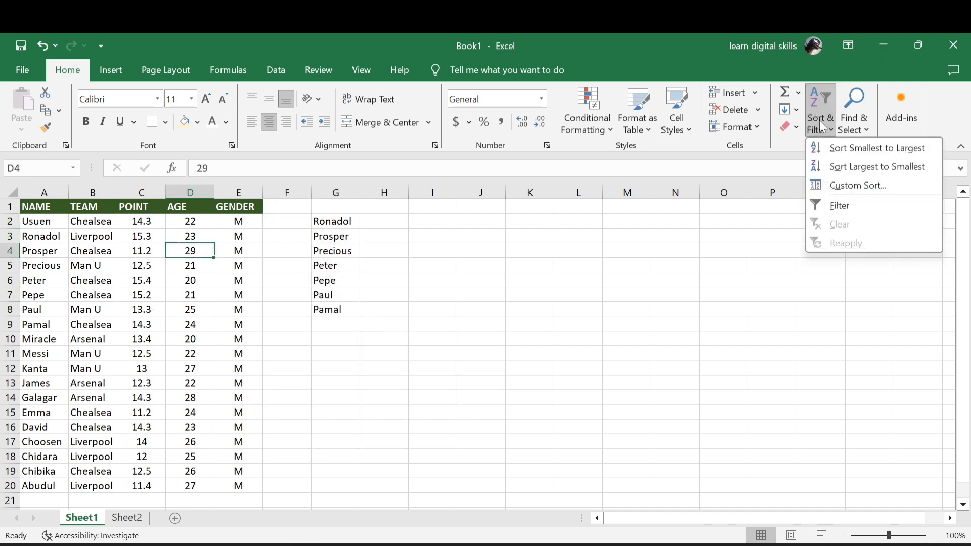
{"action": "left_click", "coordinate": [853, 148]}
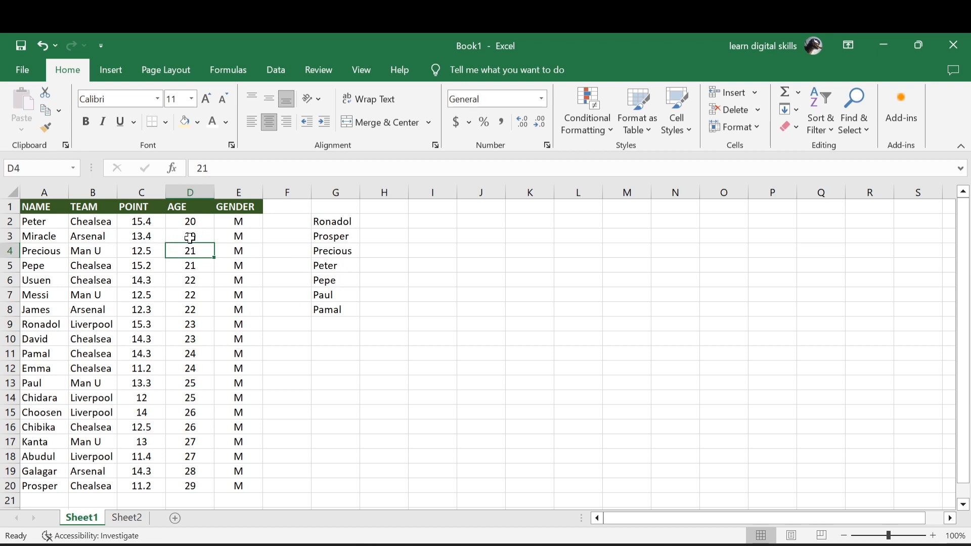
{"action": "left_click", "coordinate": [821, 112]}
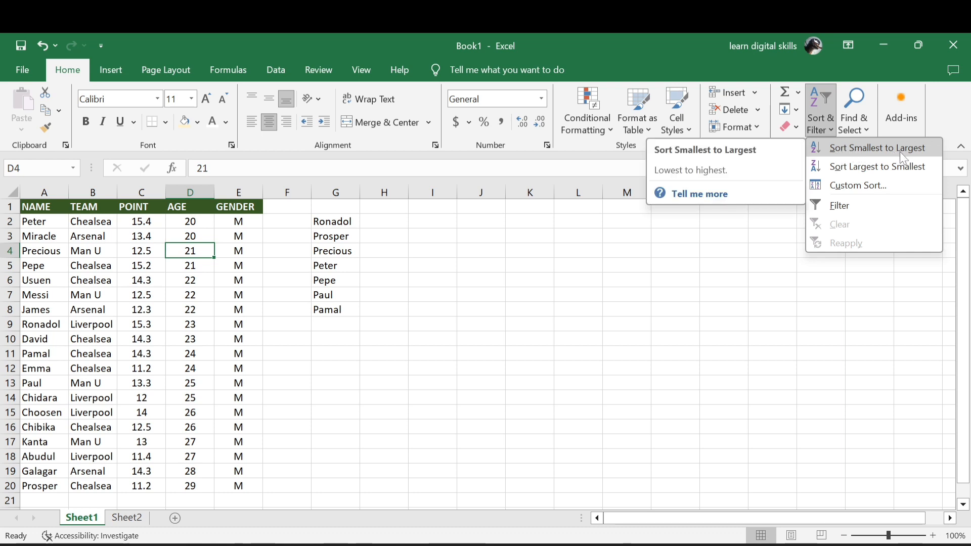
{"action": "left_click", "coordinate": [141, 234]}
{"action": "left_click", "coordinate": [142, 234]}
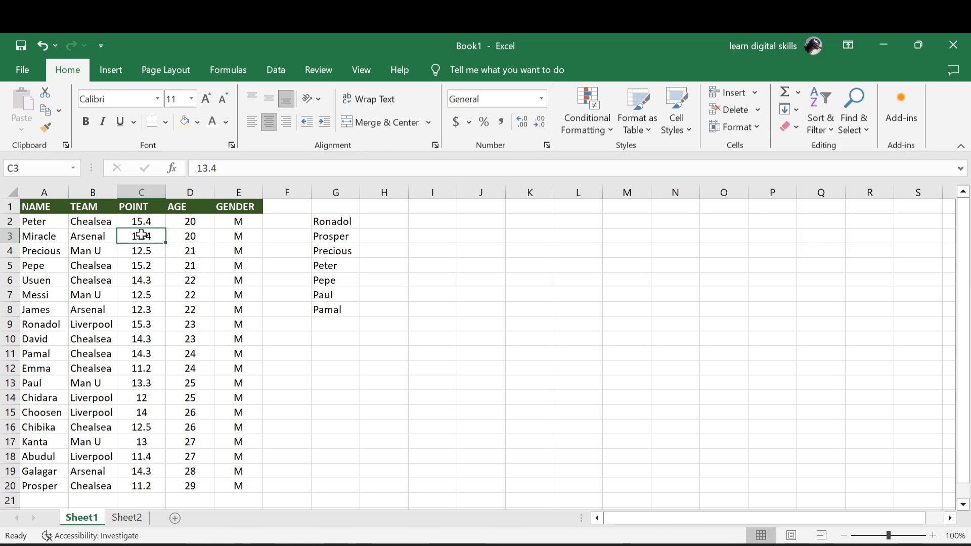
{"action": "left_click", "coordinate": [828, 108]}
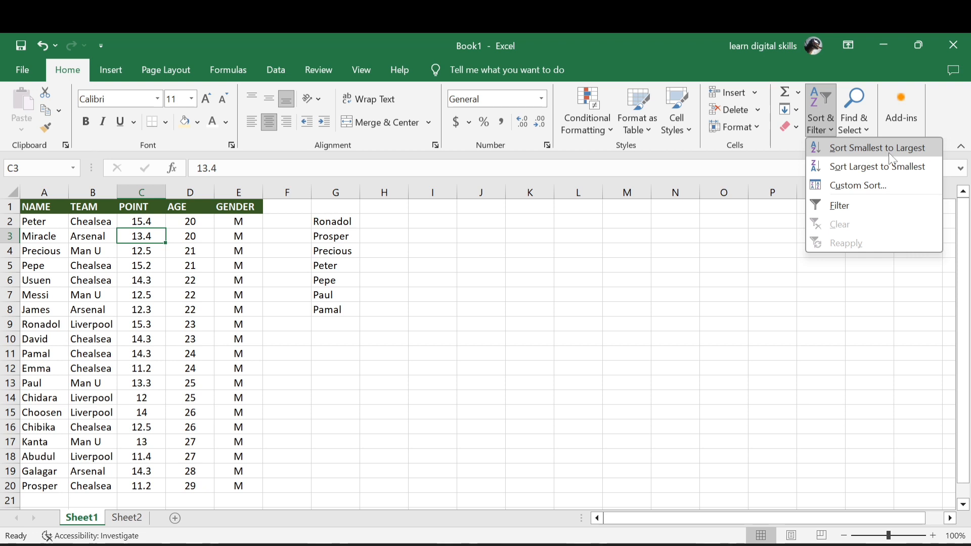
{"action": "left_click", "coordinate": [34, 236]}
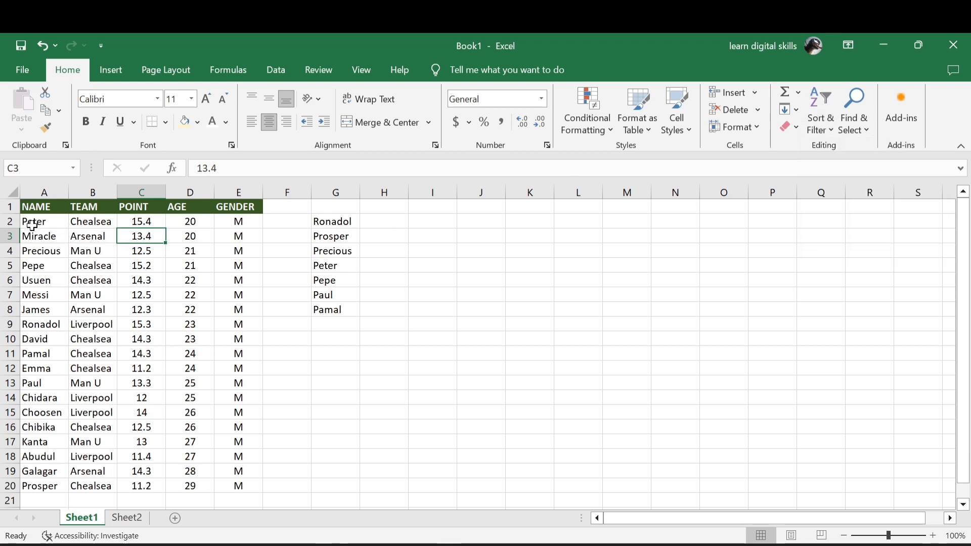
Sort the table alphabetically by the NAME column, from A to Z.
{"action": "left_click", "coordinate": [30, 221]}
{"action": "left_click", "coordinate": [824, 101]}
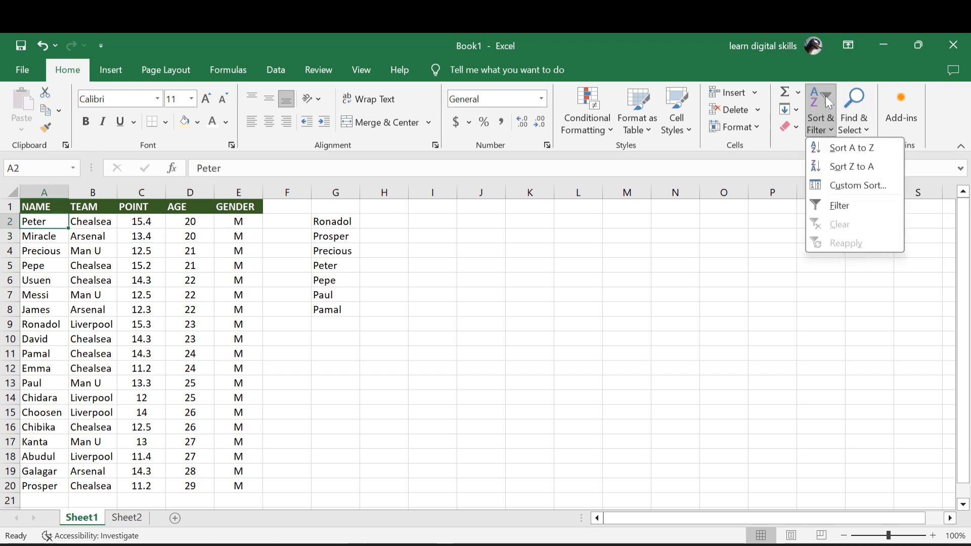
{"action": "left_click", "coordinate": [851, 148]}
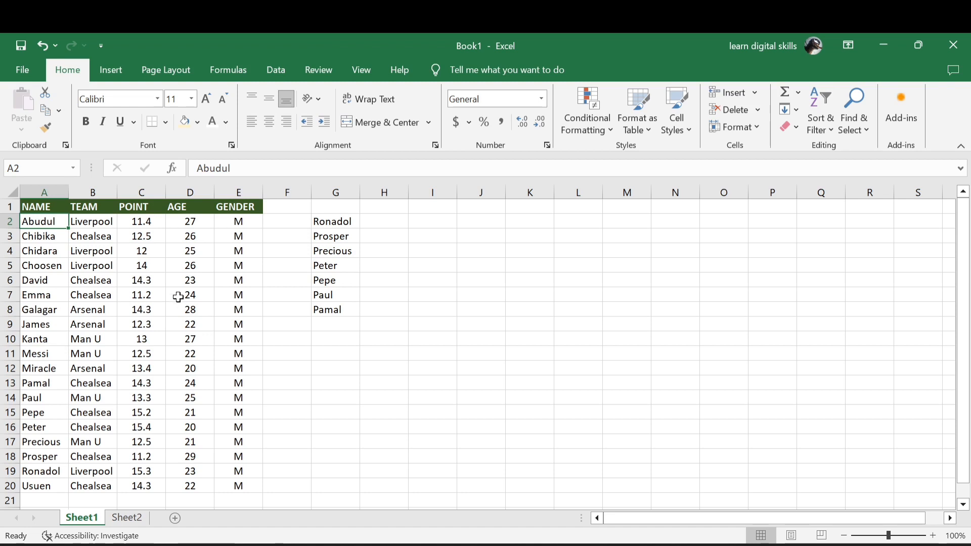
Highlight the table row A7:E7 with the current light gold fill color.
{"action": "left_click_drag", "start_coordinate": [32, 299], "coordinate": [237, 294]}
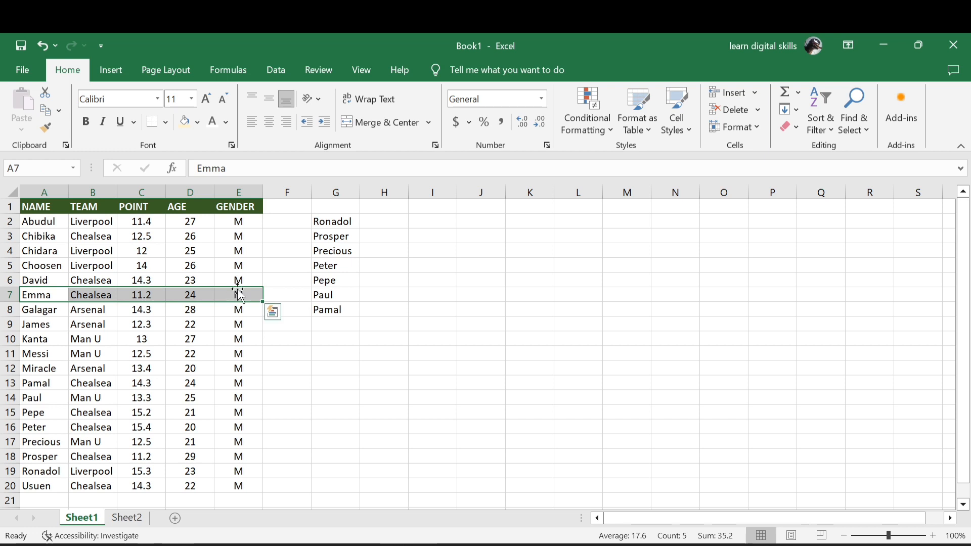
{"action": "left_click", "coordinate": [182, 125]}
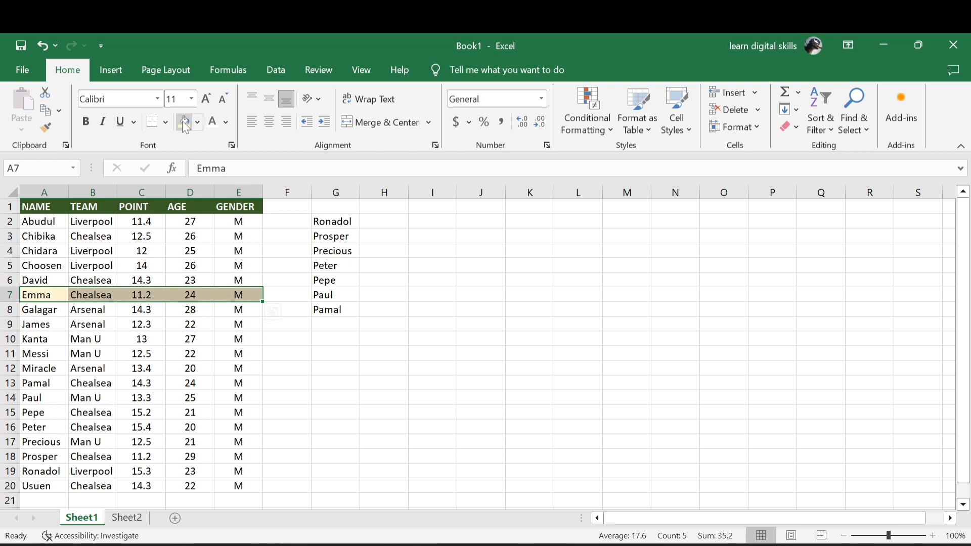
{"action": "left_click", "coordinate": [155, 298]}
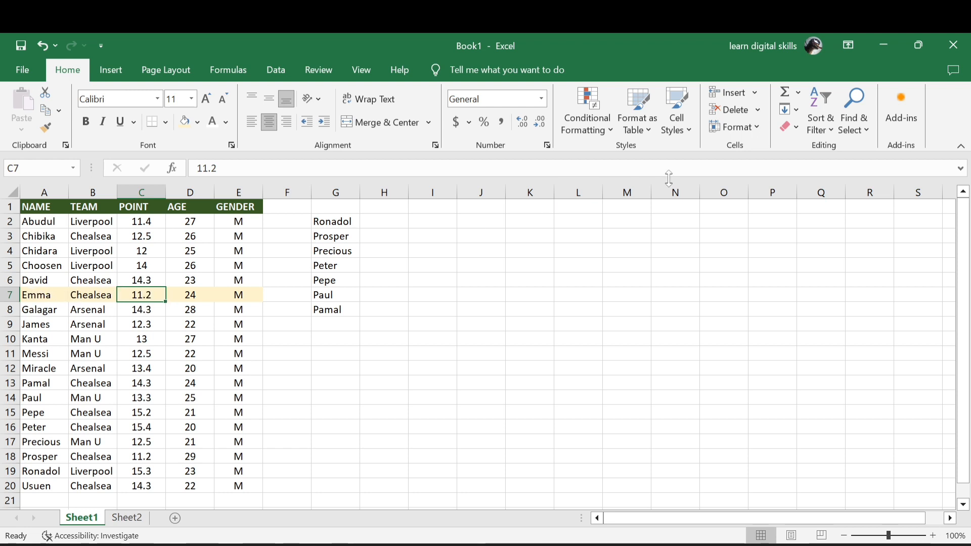
{"action": "left_click", "coordinate": [98, 253]}
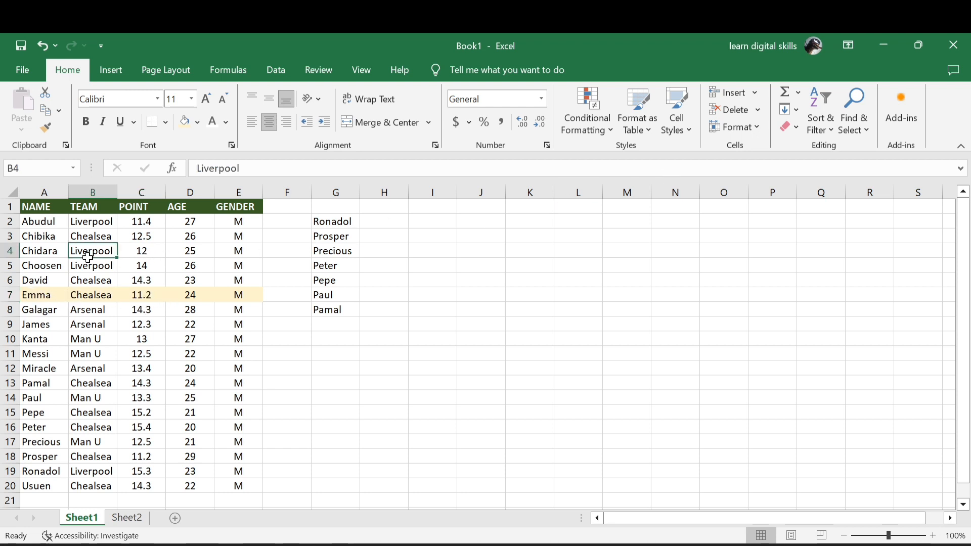
Sort the table on Sheet1 by the TEAM column in reverse alphabetical order, from Z to A.
{"action": "left_click", "coordinate": [819, 108]}
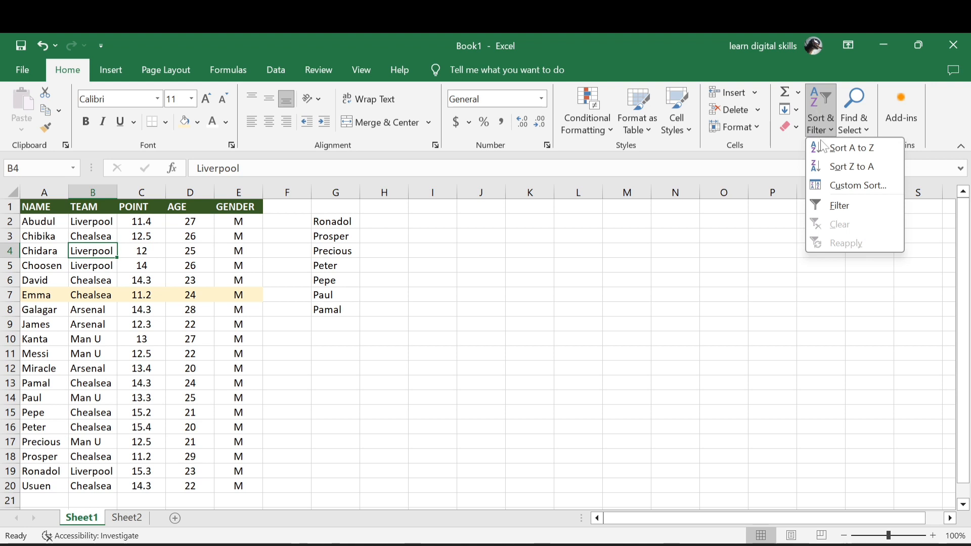
{"action": "left_click", "coordinate": [844, 169]}
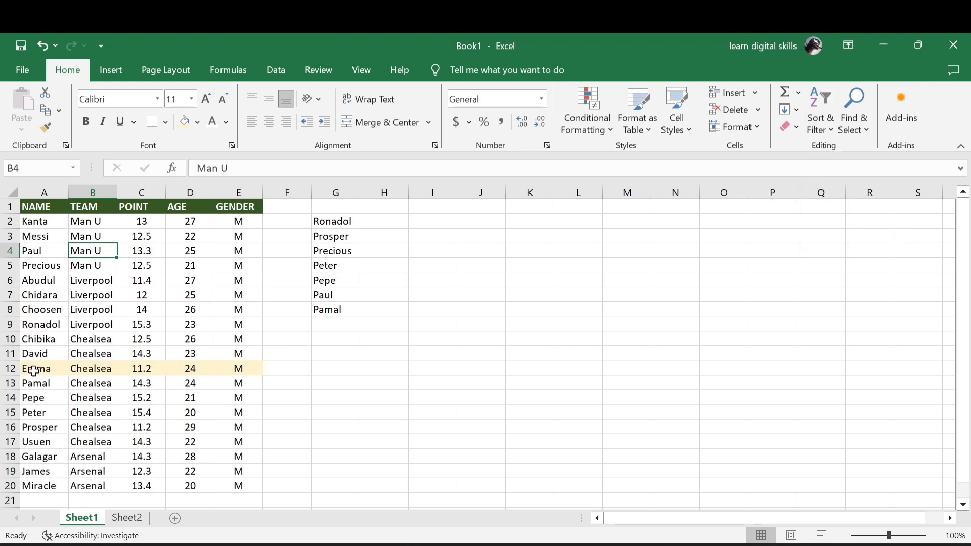
{"action": "left_click", "coordinate": [38, 250]}
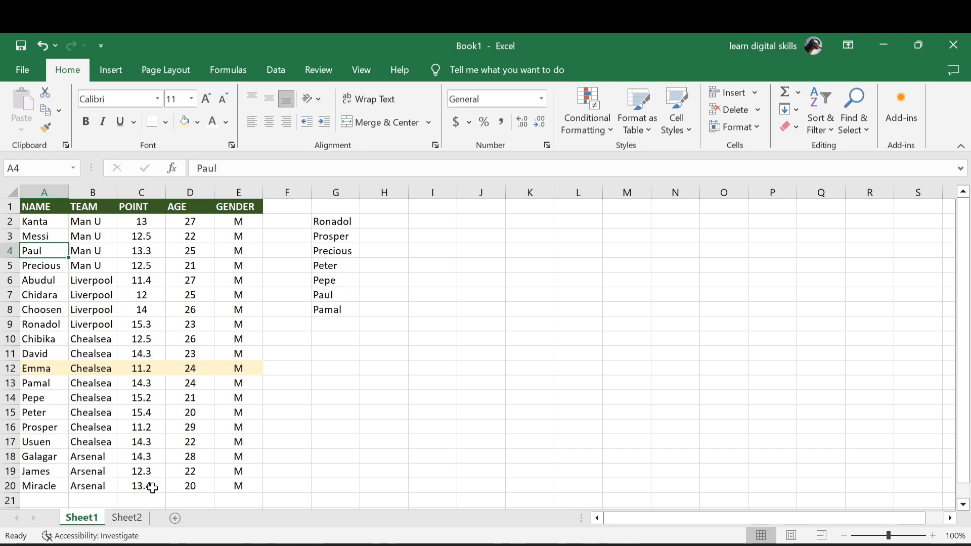
On Sheet2, start a custom sort of the table whose first level sorts the TEAM column on Cell Color.
{"action": "left_click", "coordinate": [128, 521]}
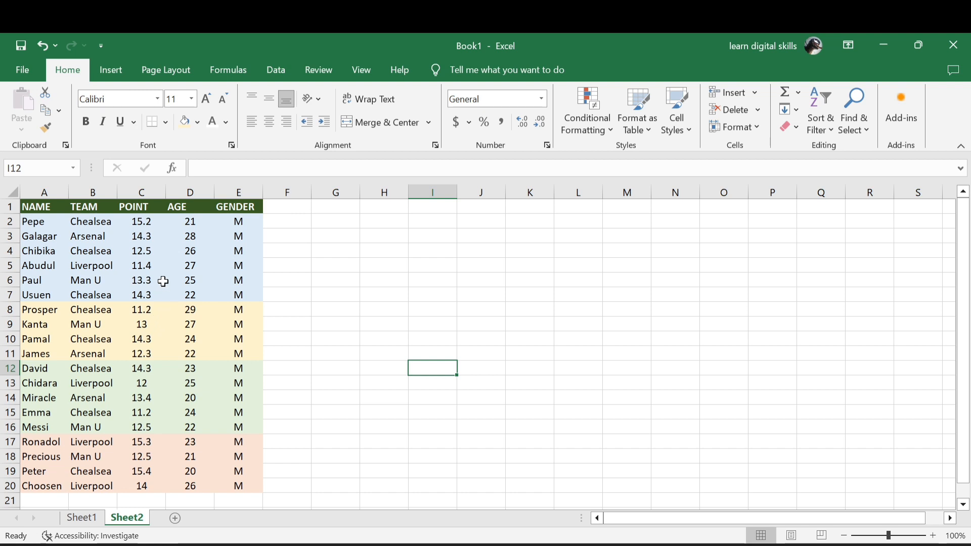
{"action": "left_click", "coordinate": [176, 263]}
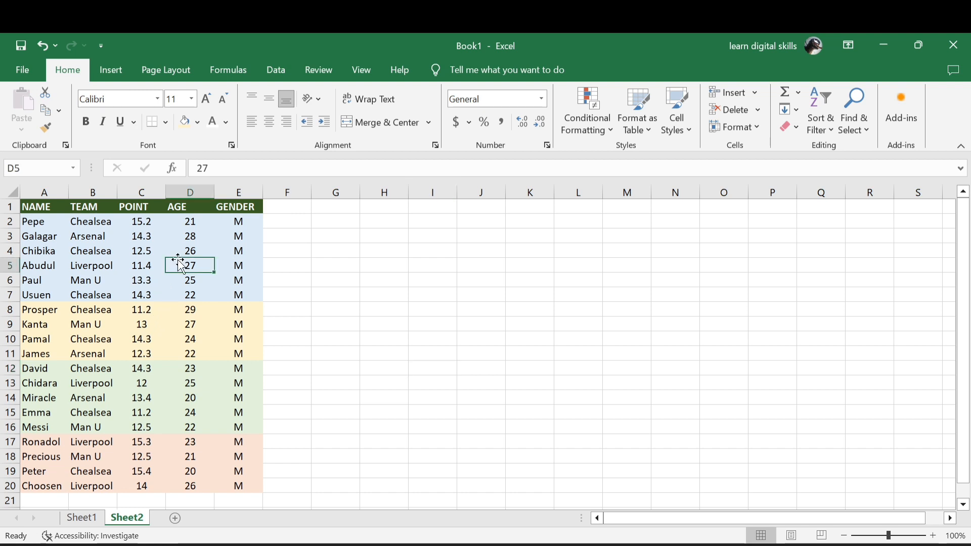
{"action": "left_click", "coordinate": [277, 71]}
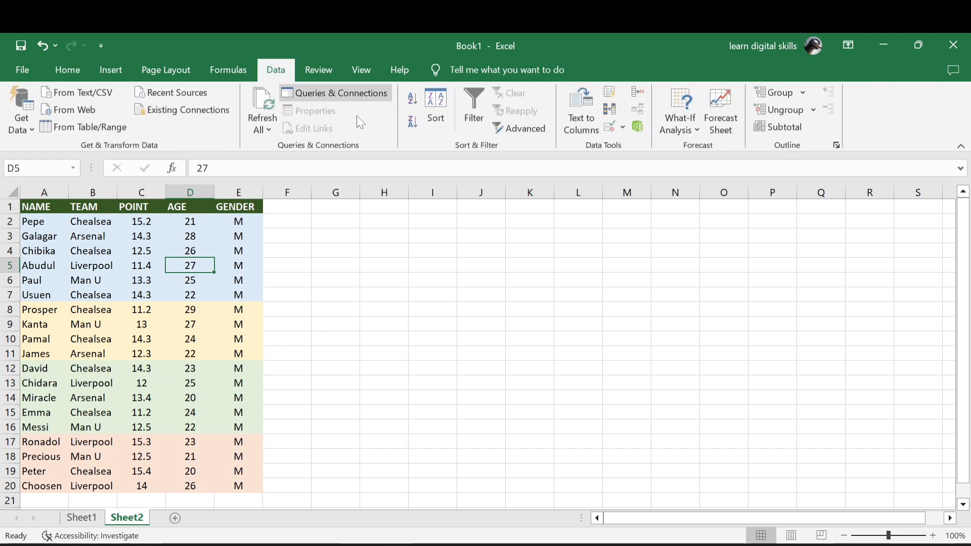
{"action": "left_click", "coordinate": [434, 108]}
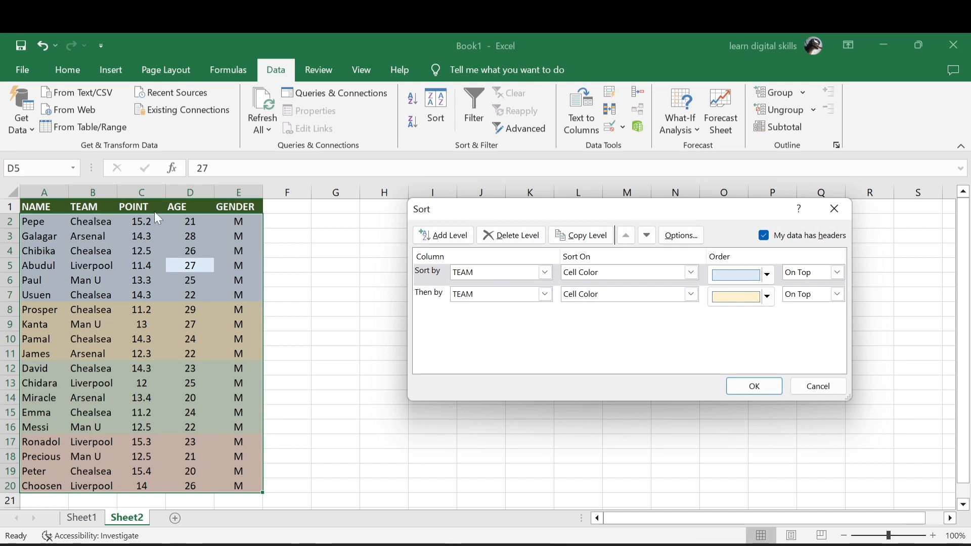
{"action": "left_click", "coordinate": [544, 273]}
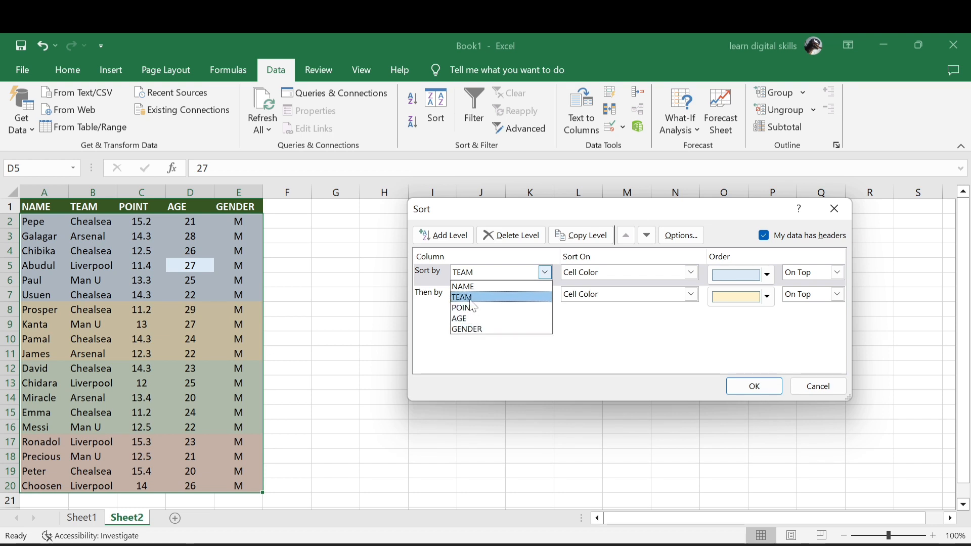
{"action": "left_click", "coordinate": [470, 299]}
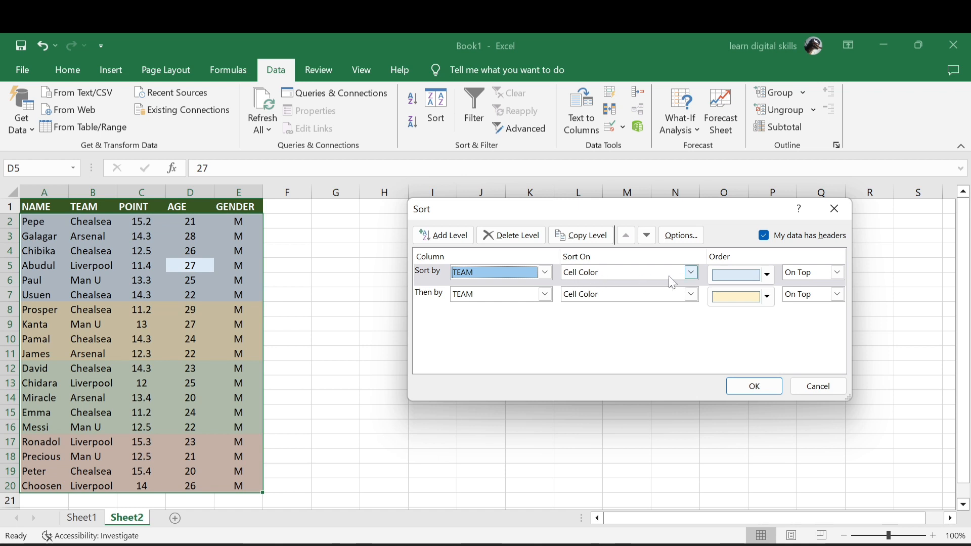
{"action": "left_click", "coordinate": [691, 272]}
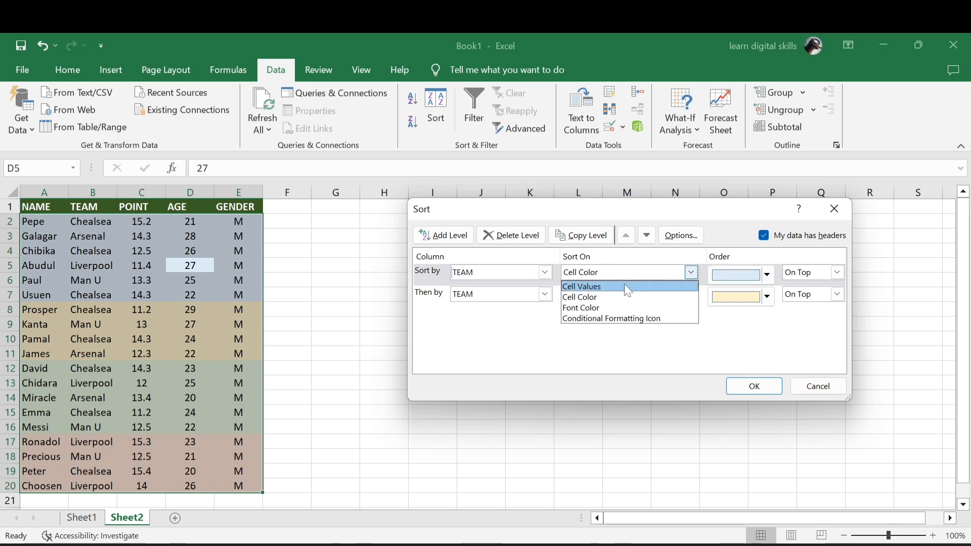
{"action": "left_click", "coordinate": [586, 303]}
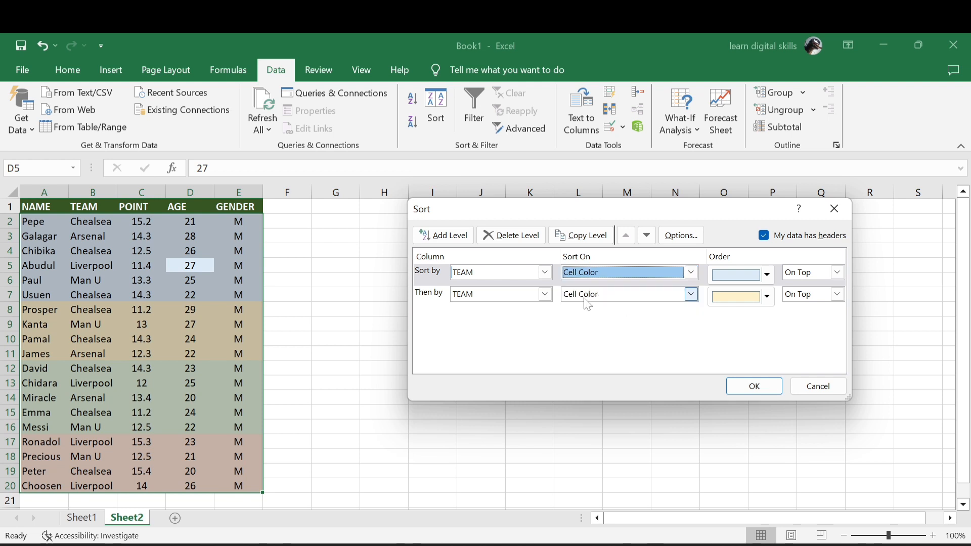
Set the first sort level's order to the light green cell color On Top and apply the sort.
{"action": "left_click", "coordinate": [768, 275]}
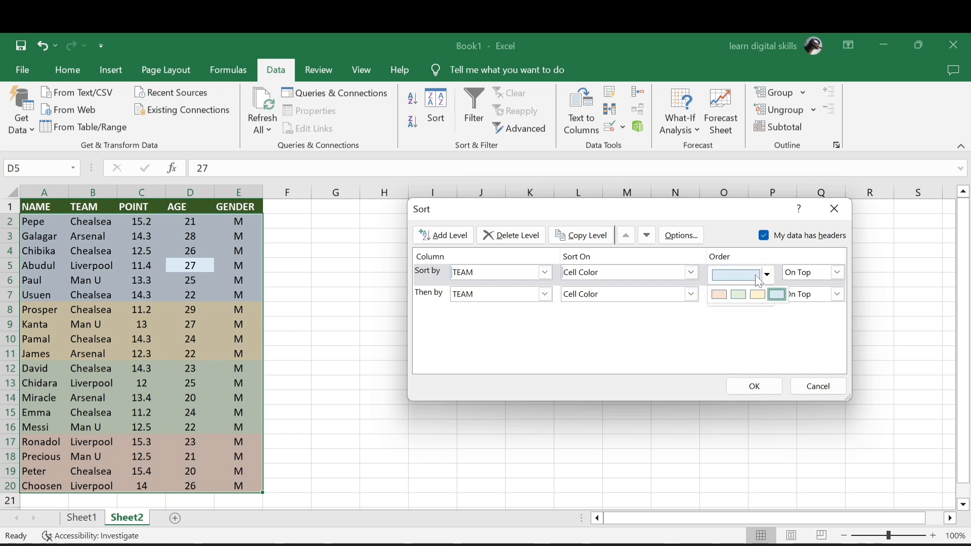
{"action": "left_click", "coordinate": [737, 295]}
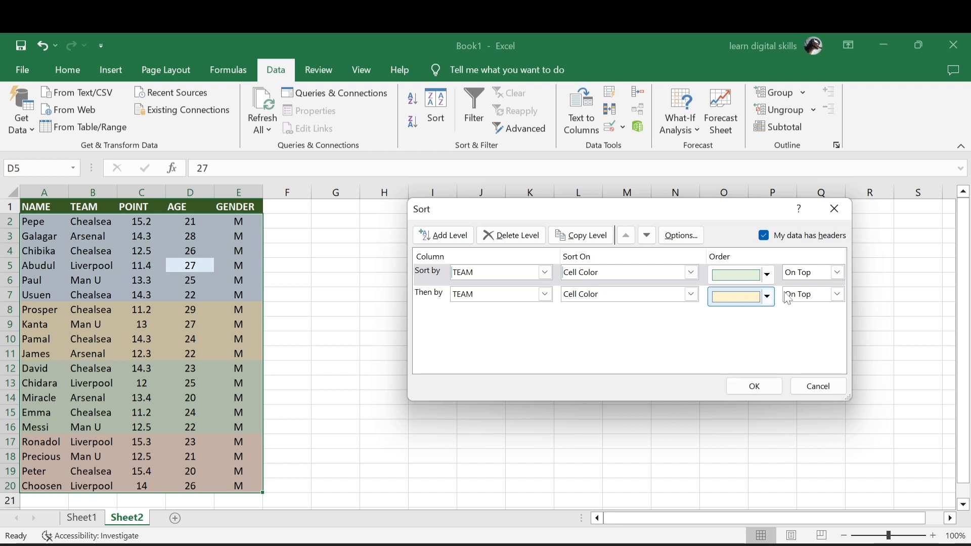
{"action": "left_click", "coordinate": [834, 273]}
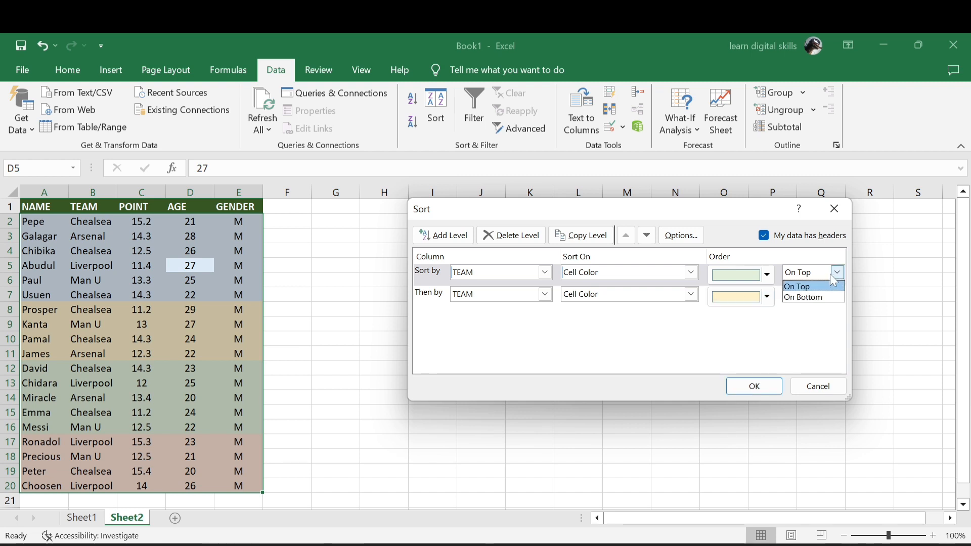
{"action": "left_click", "coordinate": [799, 286]}
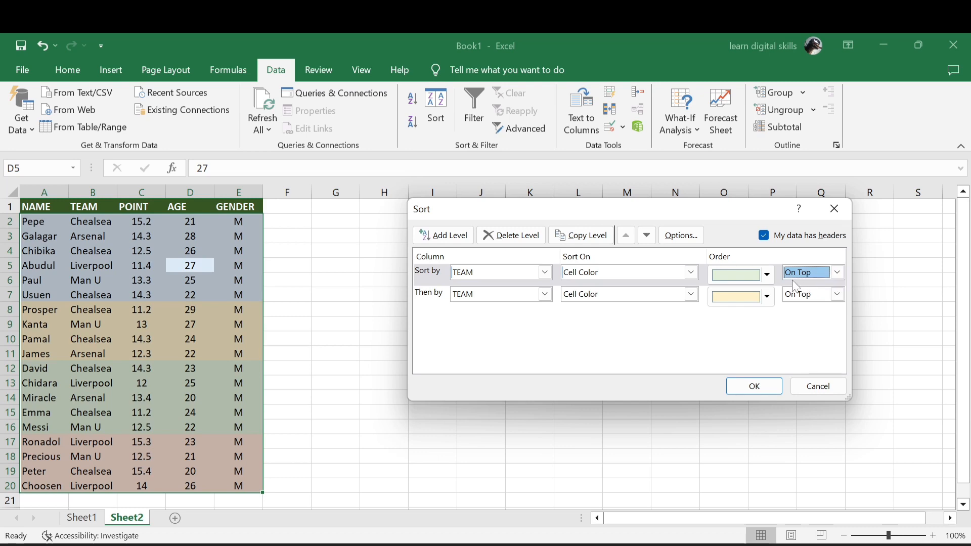
{"action": "left_click", "coordinate": [754, 386]}
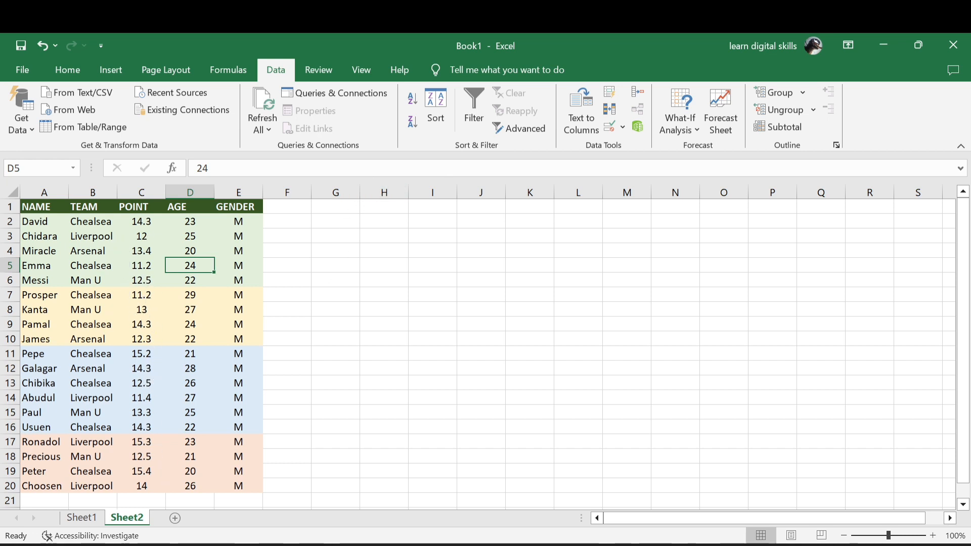
Add a second sort level for TEAM on Cell Color with light orange On Top, between the green and gold levels, and apply the sort.
{"action": "left_click", "coordinate": [429, 106]}
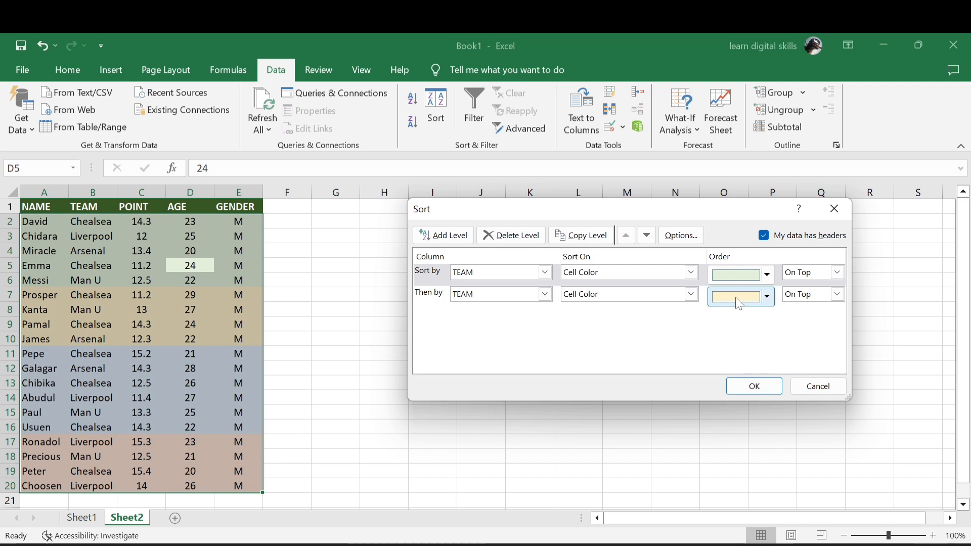
{"action": "left_click", "coordinate": [450, 241]}
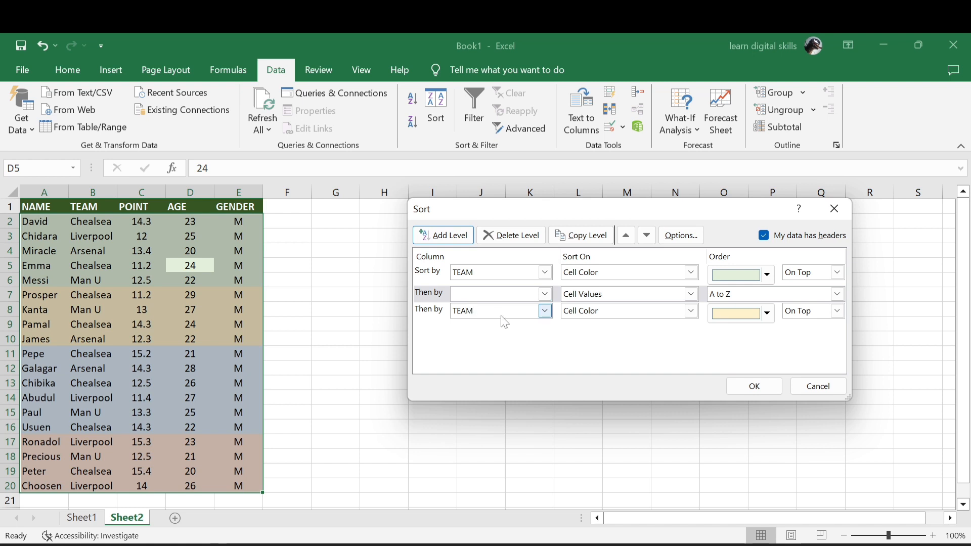
{"action": "left_click", "coordinate": [545, 294]}
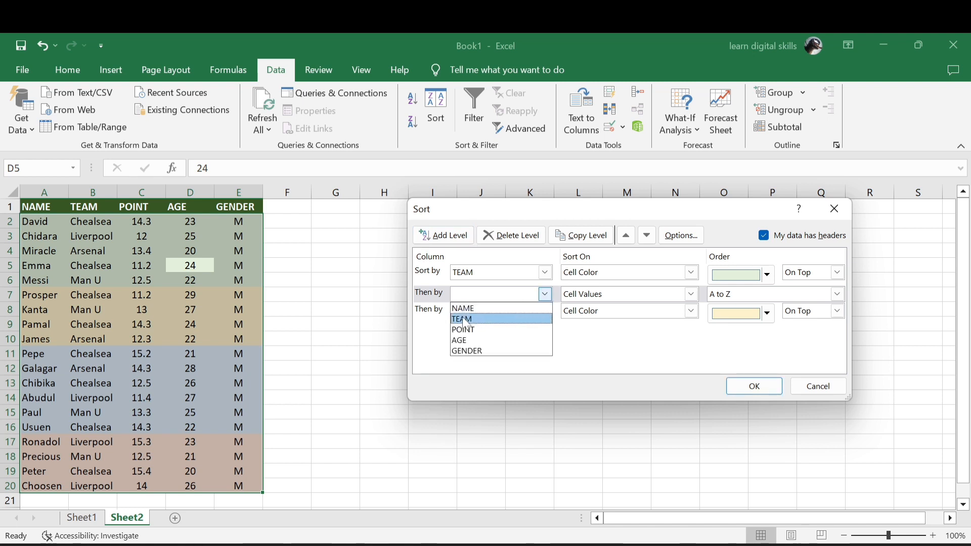
{"action": "left_click", "coordinate": [486, 318]}
{"action": "left_click", "coordinate": [691, 294]}
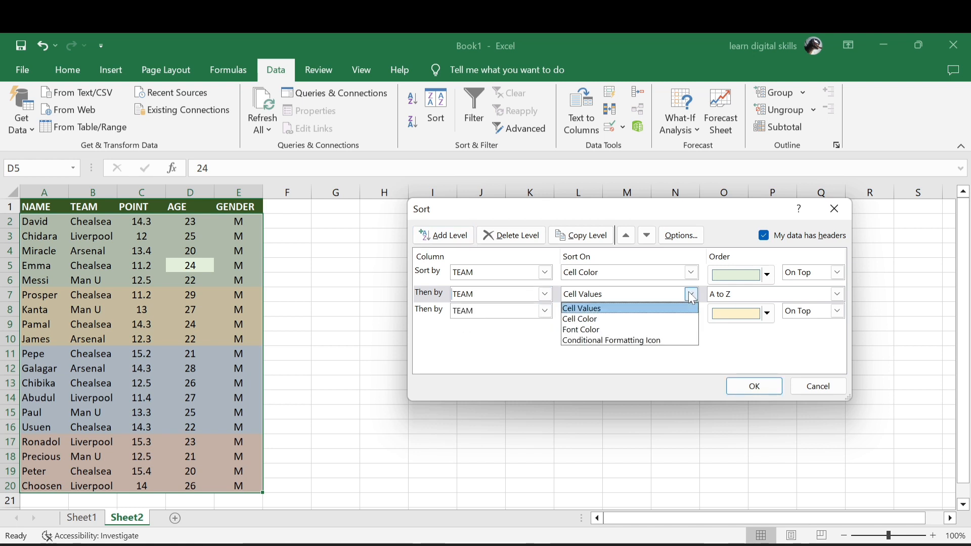
{"action": "left_click", "coordinate": [582, 318]}
{"action": "left_click", "coordinate": [767, 296]}
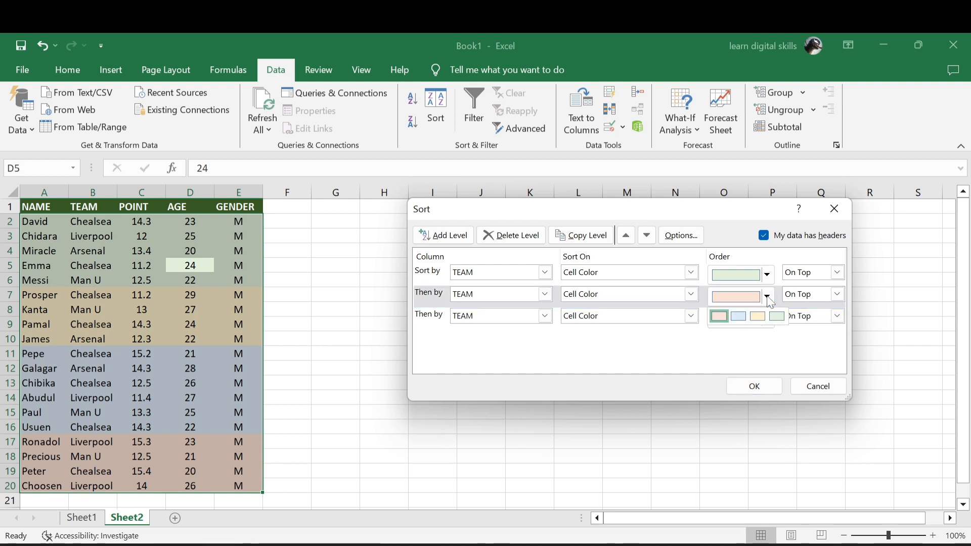
{"action": "left_click", "coordinate": [751, 310]}
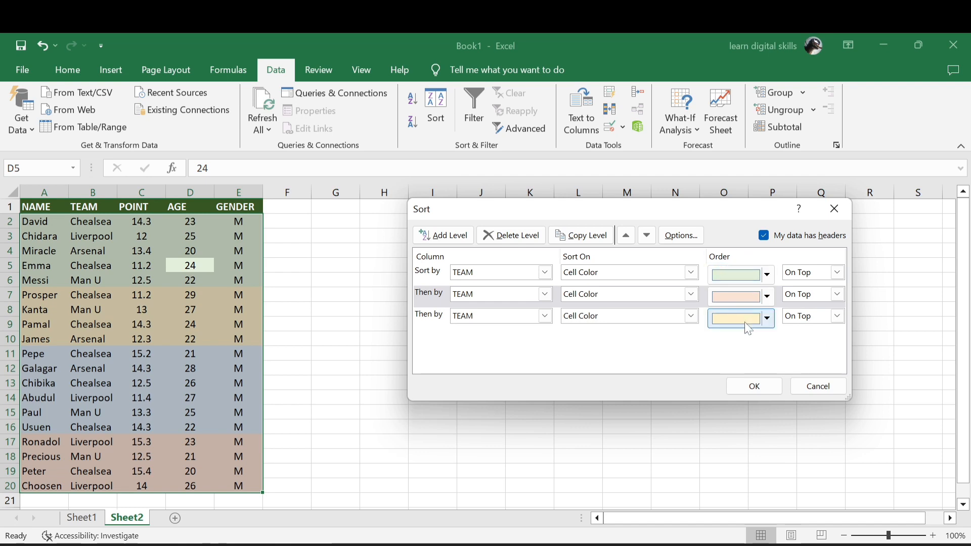
{"action": "left_click", "coordinate": [755, 387]}
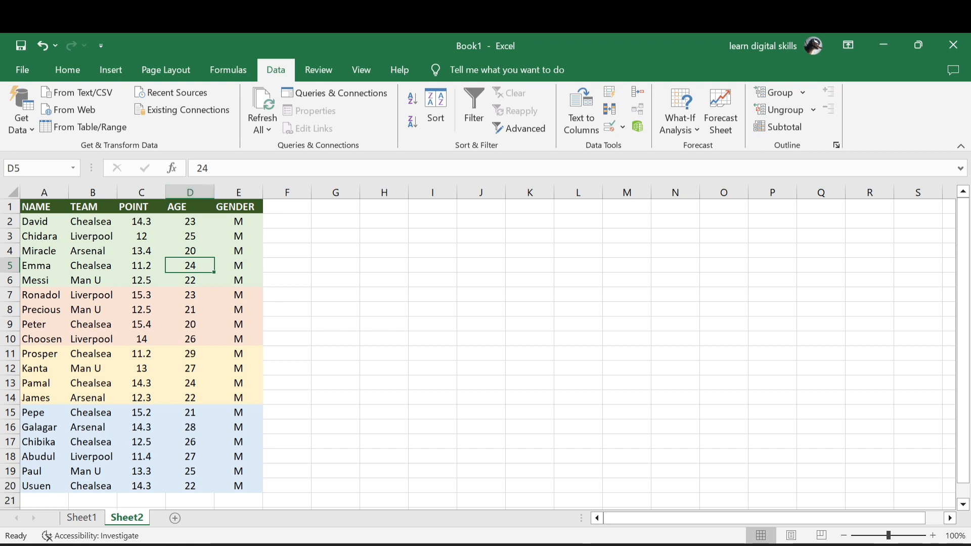
Sort the table with the My data has headers option turned off, and undo that sort.
{"action": "left_click", "coordinate": [438, 107]}
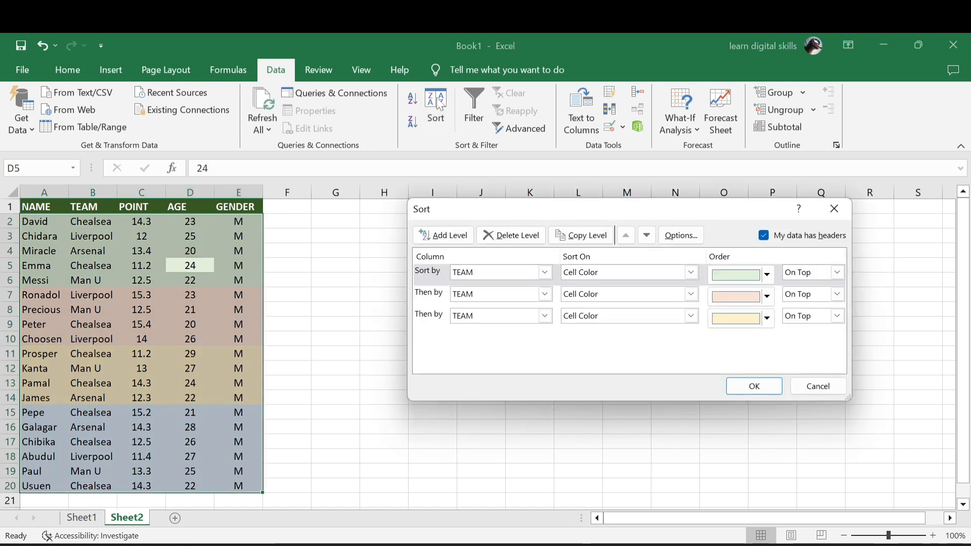
{"action": "left_click", "coordinate": [765, 236]}
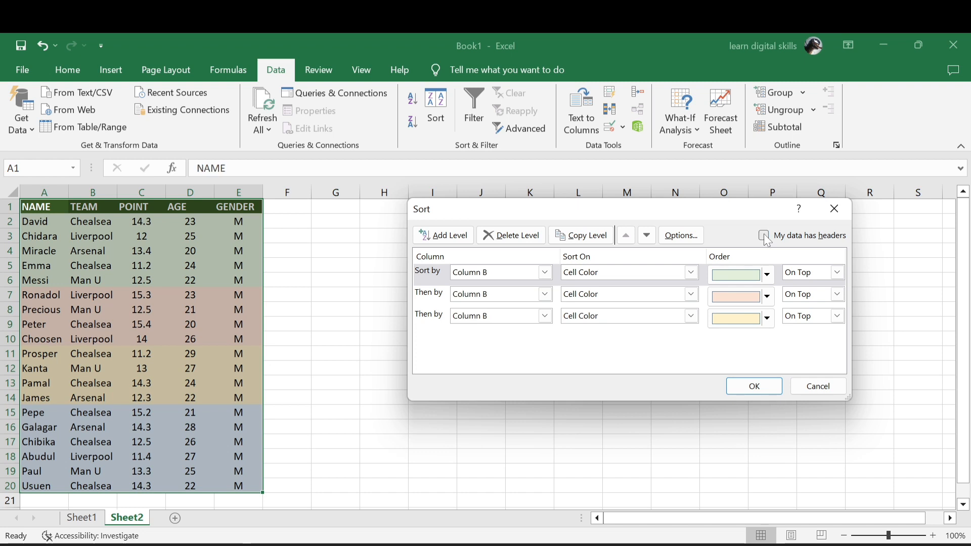
{"action": "left_click", "coordinate": [752, 386]}
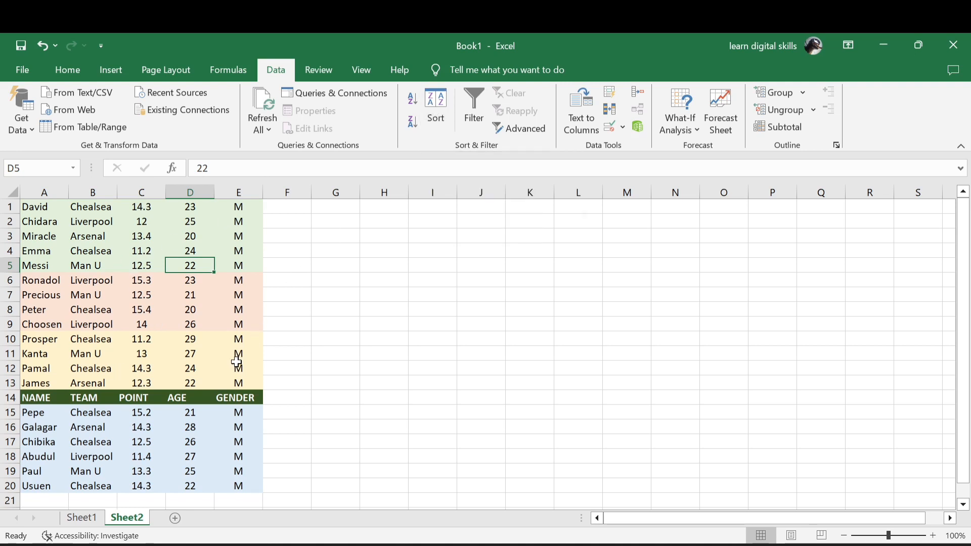
{"action": "key", "text": "ctrl+z"}
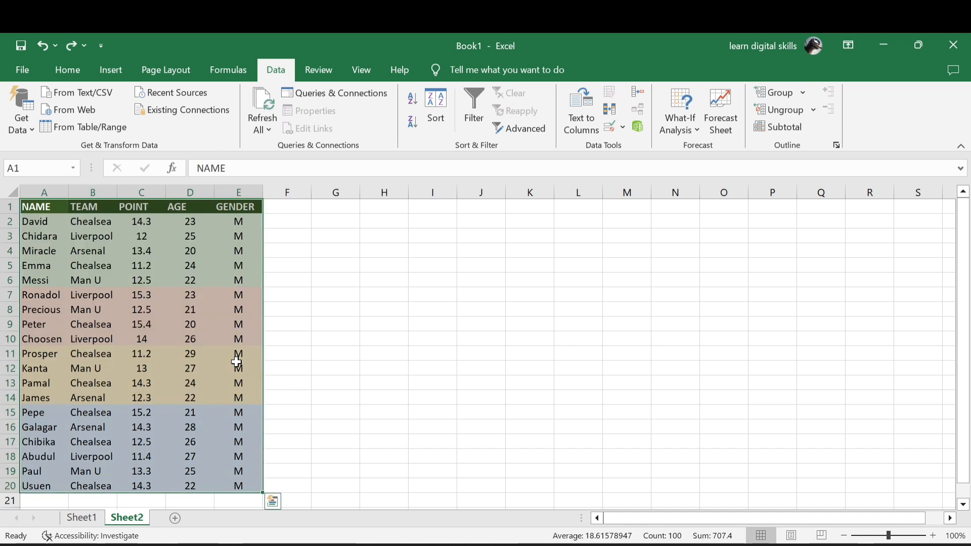
Sort the table again with the same three TEAM cell-color levels, keeping My data has headers turned on.
{"action": "left_click", "coordinate": [223, 251]}
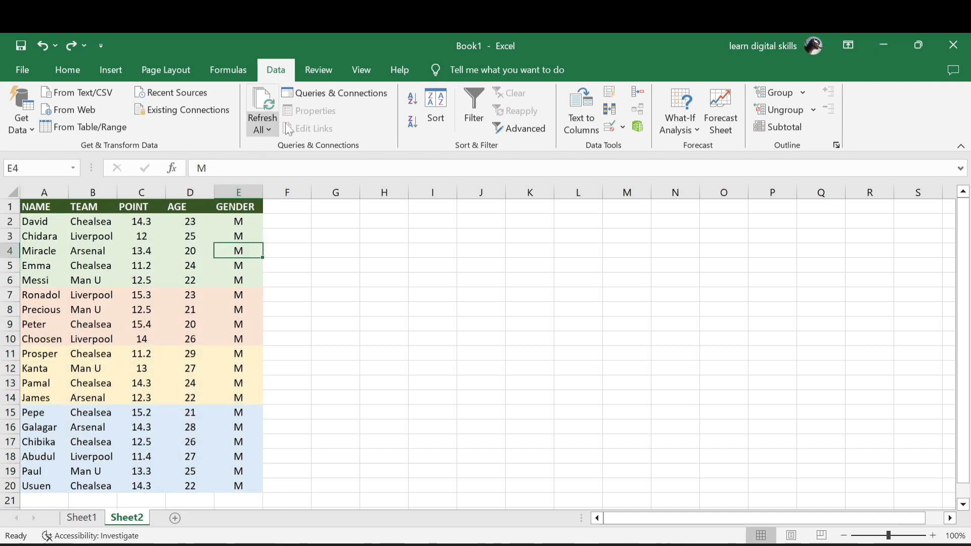
{"action": "left_click", "coordinate": [431, 103]}
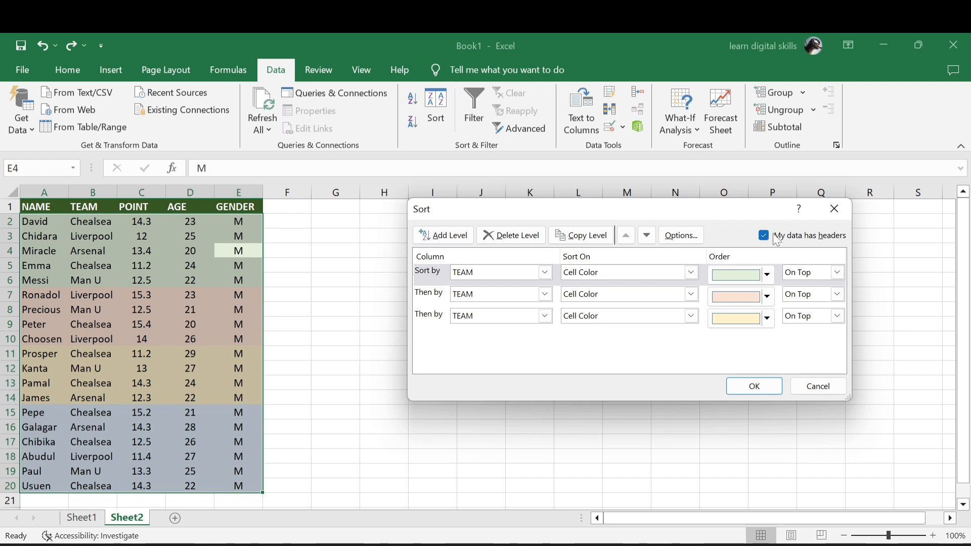
{"action": "left_click", "coordinate": [755, 387]}
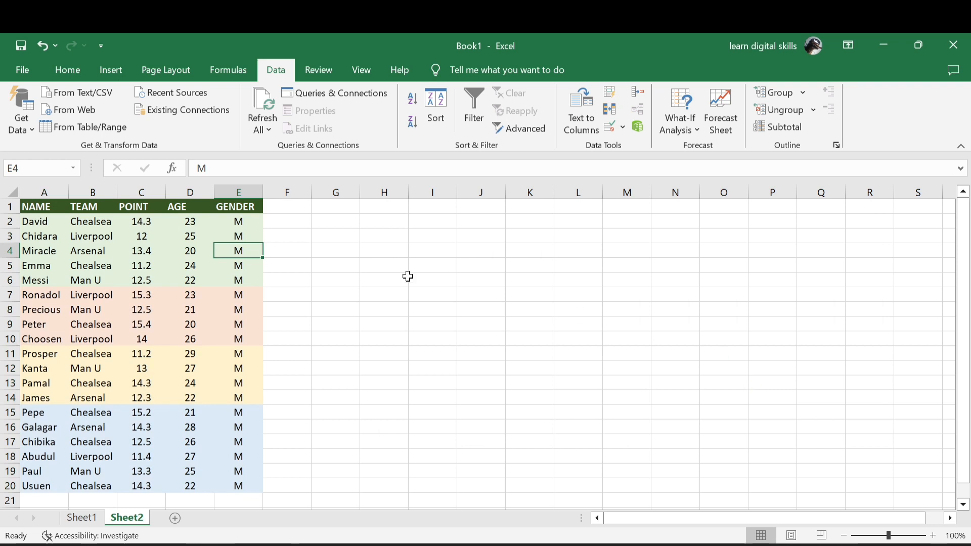